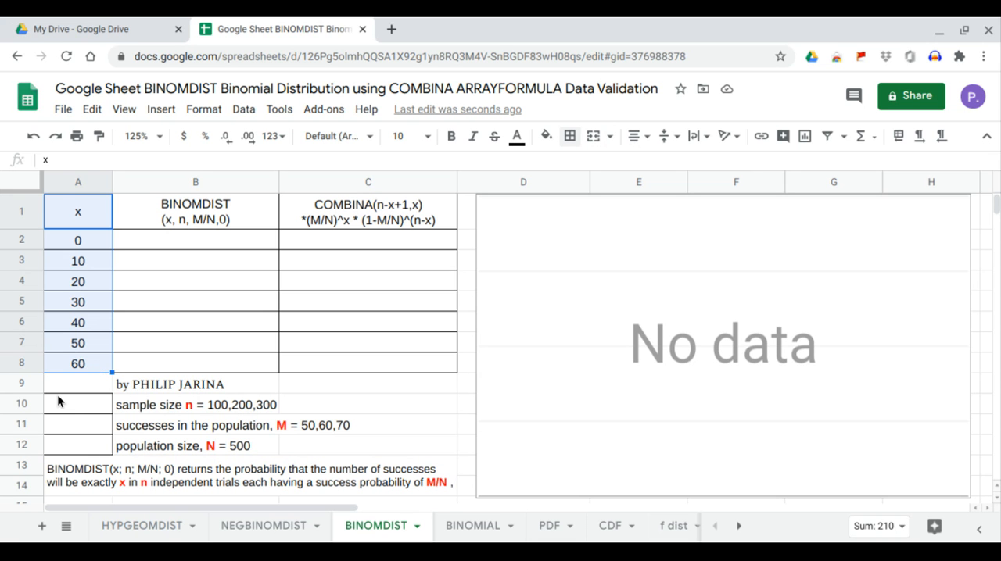
{"action": "left_click_drag", "start_coordinate": [61, 401], "coordinate": [167, 407]}
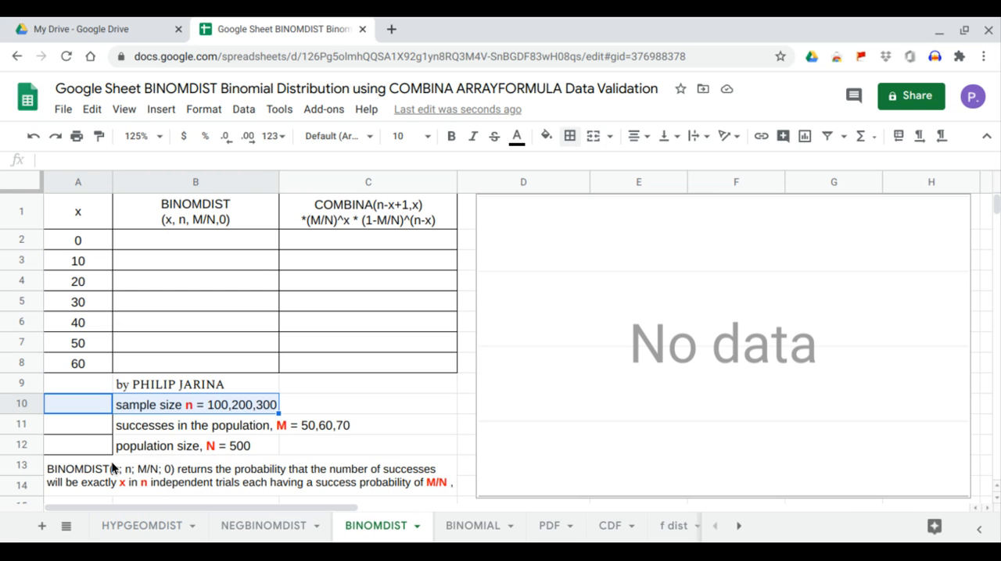
{"action": "left_click", "coordinate": [107, 428]}
{"action": "left_click_drag", "start_coordinate": [107, 428], "coordinate": [143, 449]}
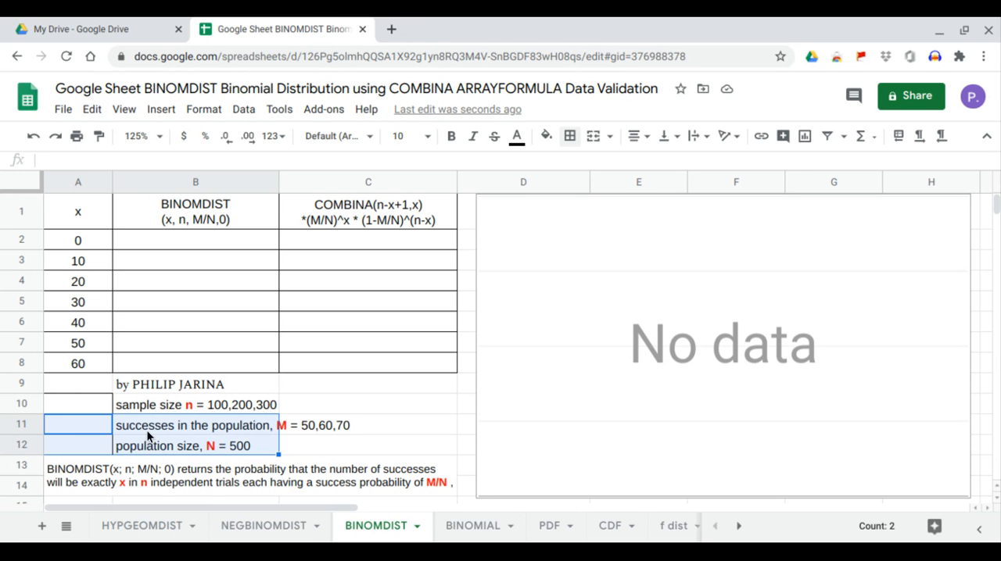
{"action": "left_click", "coordinate": [180, 244]}
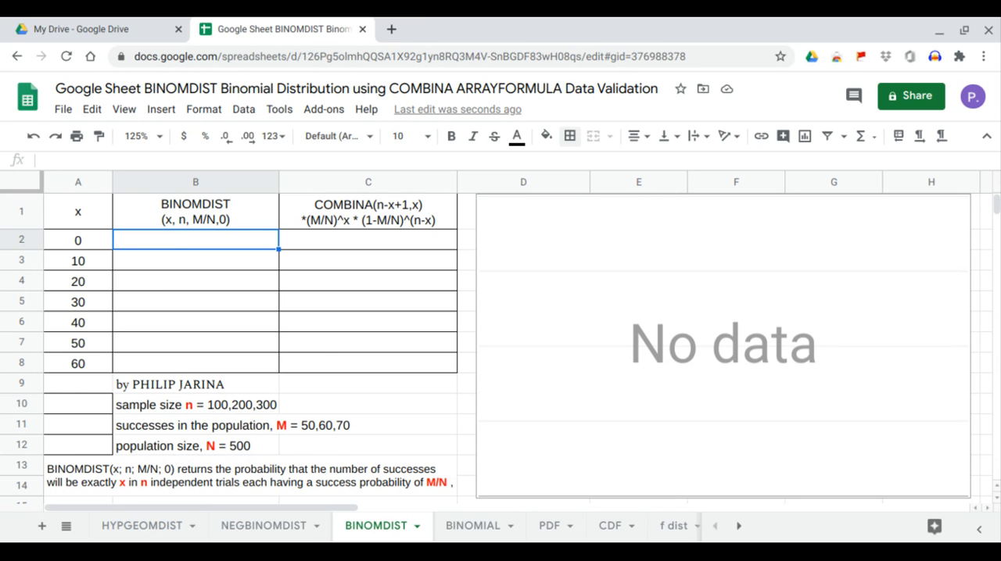
- Start a data validation rule for sample size cell A10 with List of items as the criteria
{"action": "left_click", "coordinate": [97, 405]}
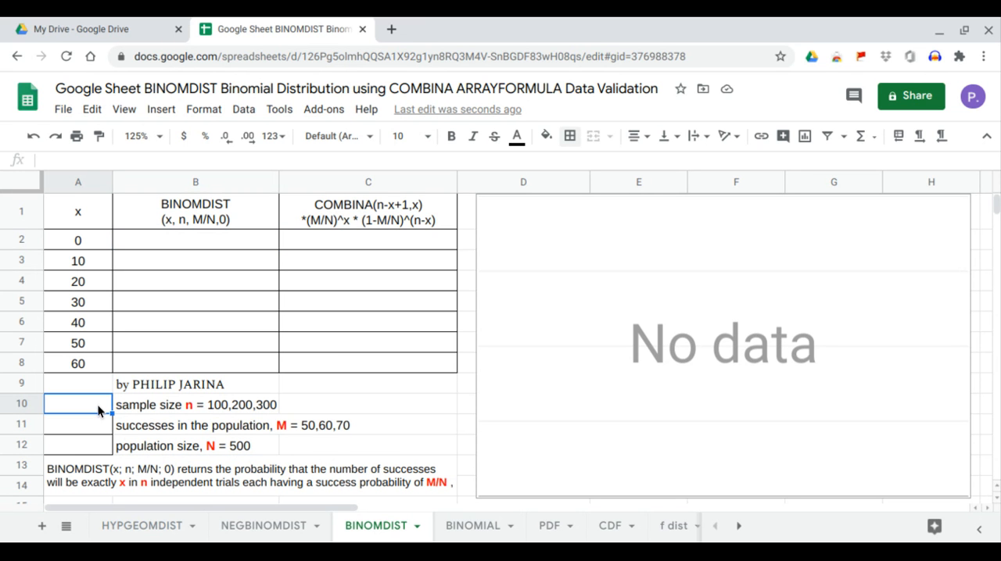
{"action": "left_click", "coordinate": [252, 113]}
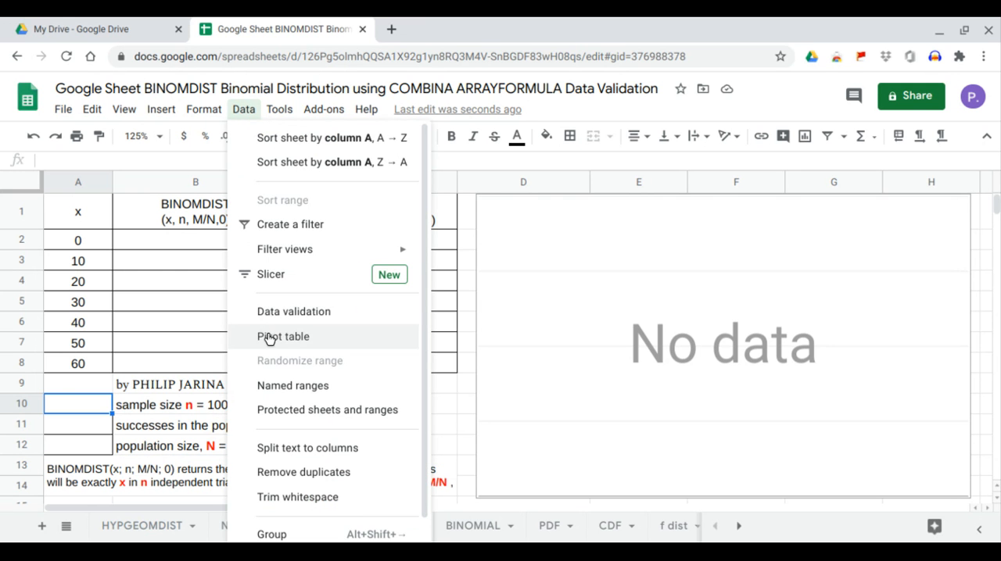
{"action": "left_click", "coordinate": [278, 321]}
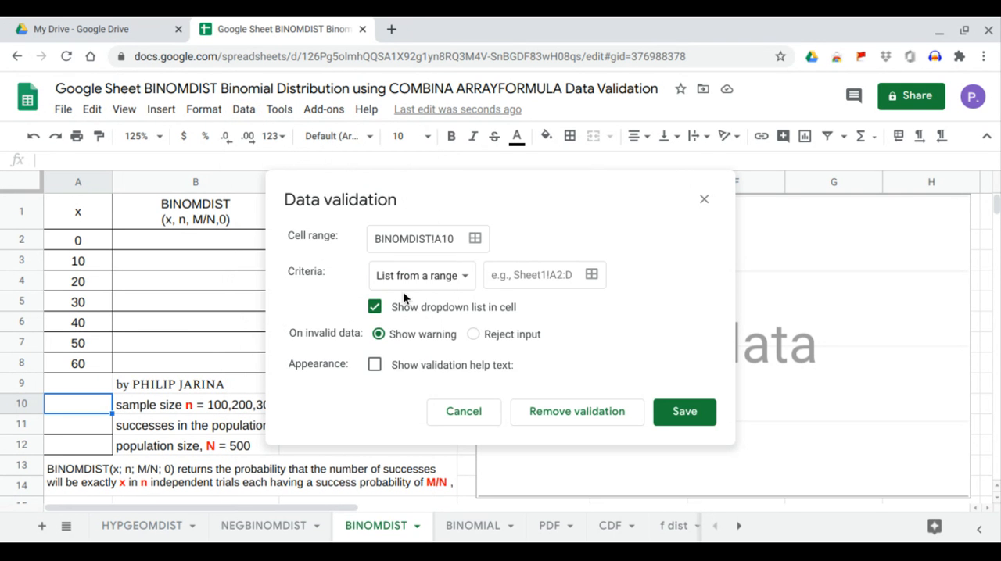
{"action": "left_click", "coordinate": [448, 281]}
{"action": "left_click", "coordinate": [446, 302]}
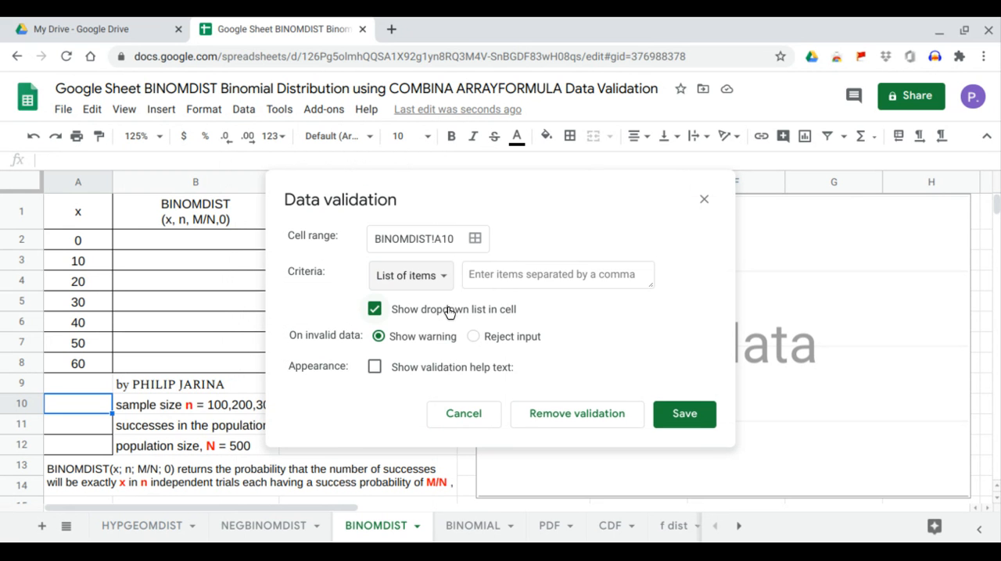
- Copy the values 100,200,300 from the label in B10 into A10's validation list, save the rule and check its dropdown
{"action": "left_click", "coordinate": [162, 405]}
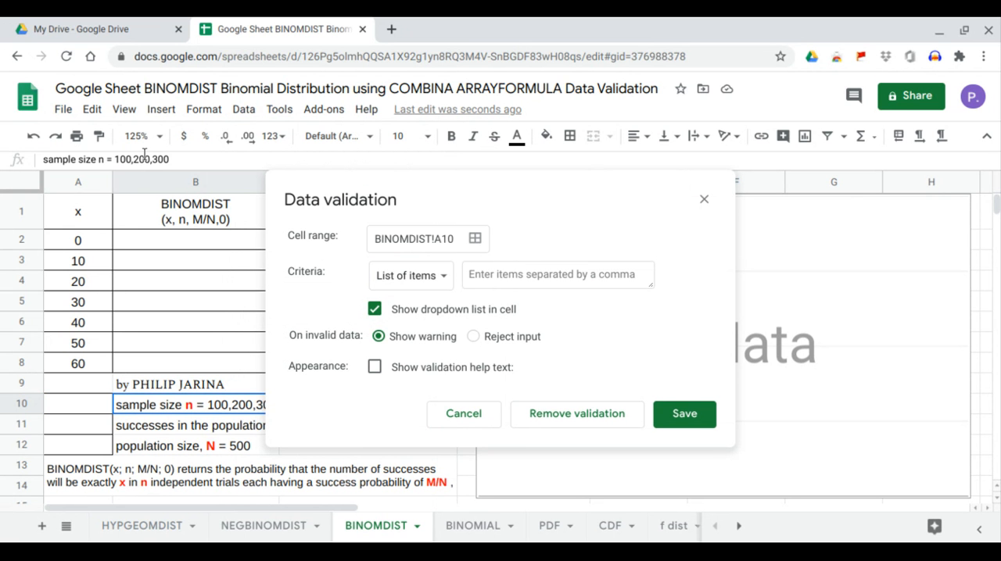
{"action": "left_click", "coordinate": [121, 160]}
{"action": "double_click", "coordinate": [121, 160]}
{"action": "key", "text": "ctrl+c"}
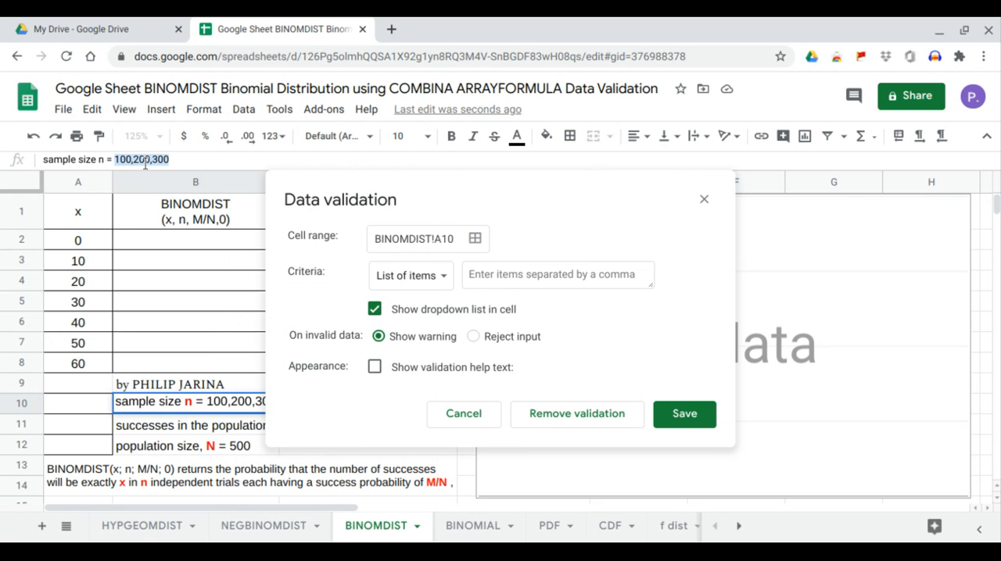
{"action": "left_click", "coordinate": [99, 407]}
{"action": "left_click", "coordinate": [509, 274]}
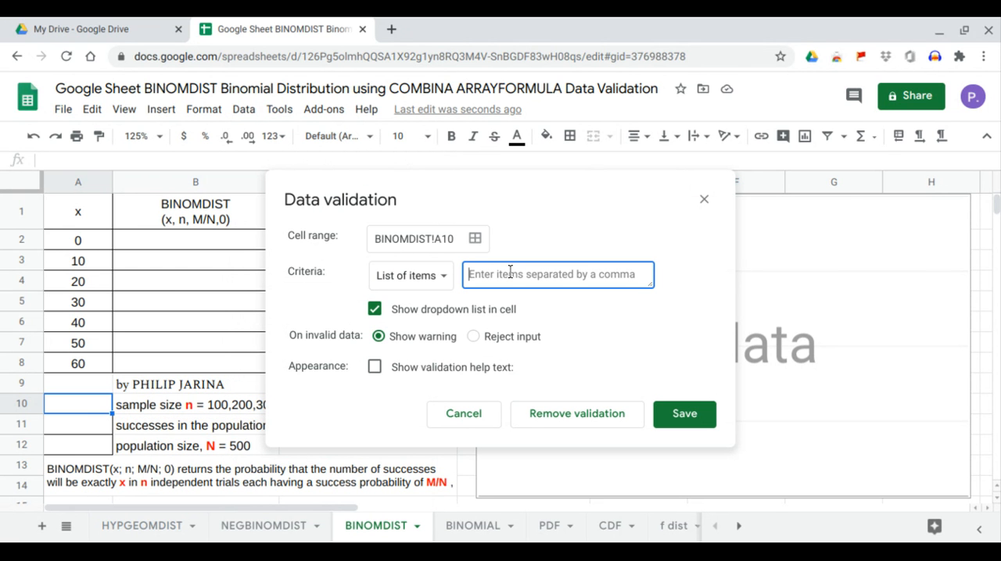
{"action": "key", "text": "ctrl+v"}
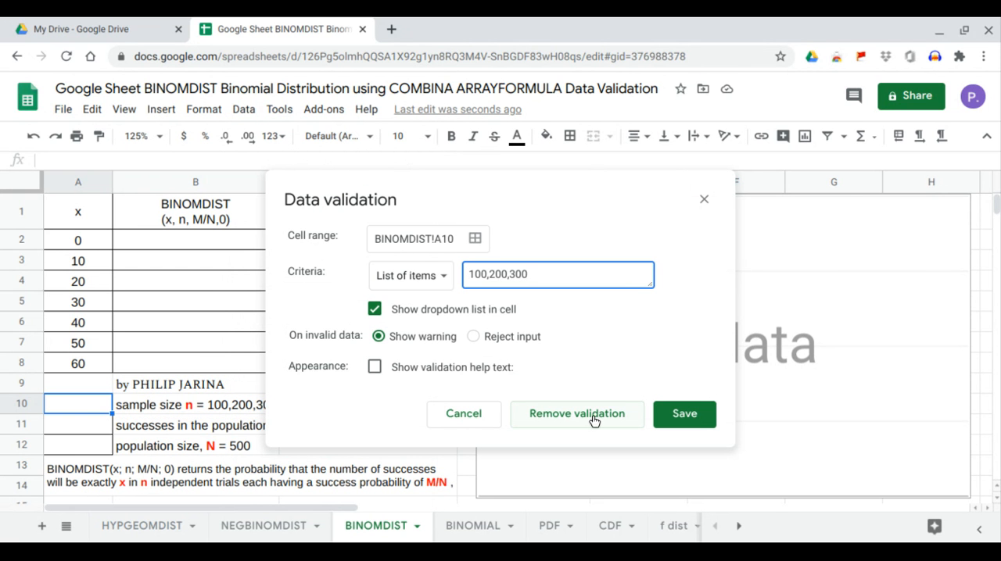
{"action": "left_click", "coordinate": [671, 424]}
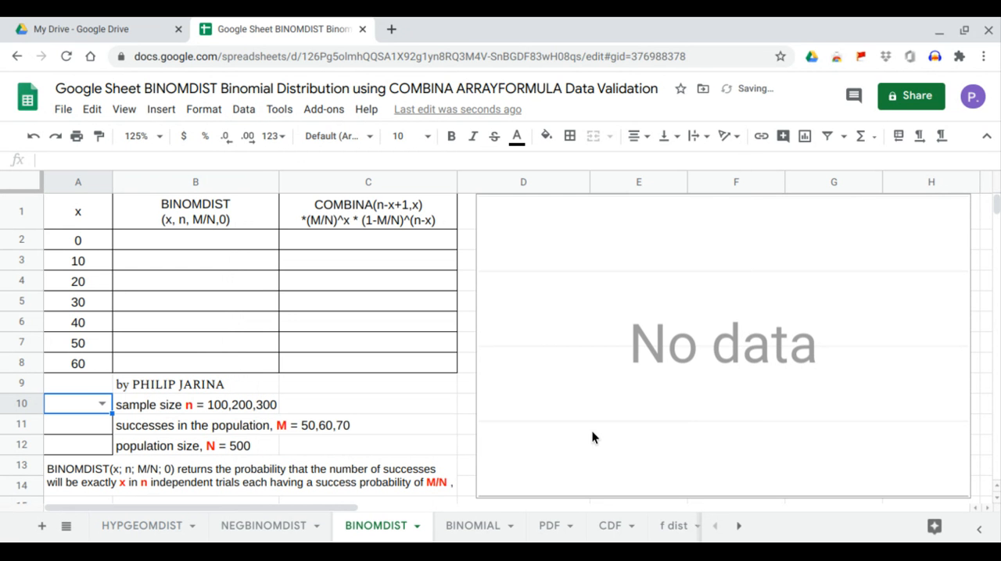
{"action": "left_click", "coordinate": [103, 404]}
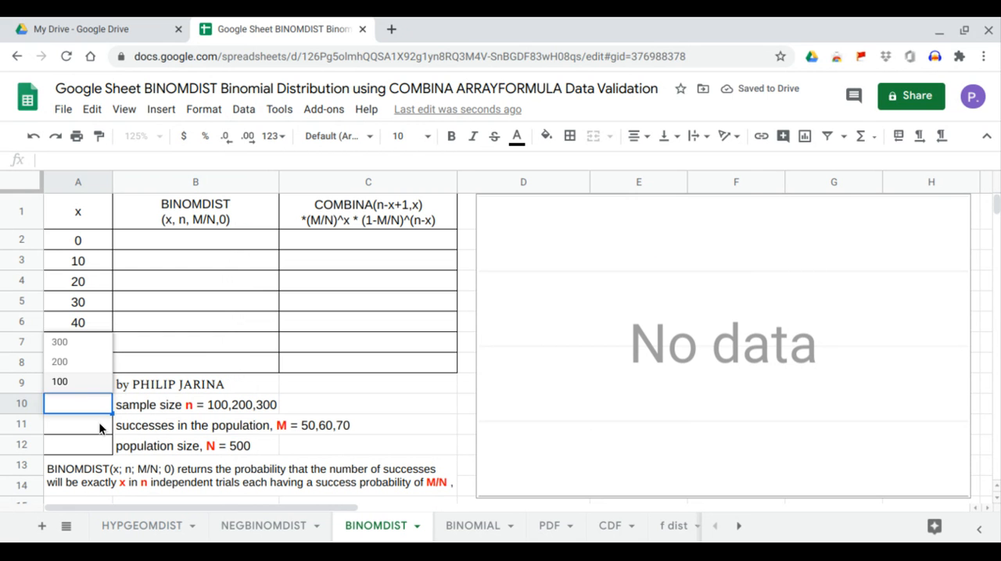
- Start a data validation rule for cell A11, the successes in the population, using List of items as the criteria
{"action": "left_click", "coordinate": [99, 424]}
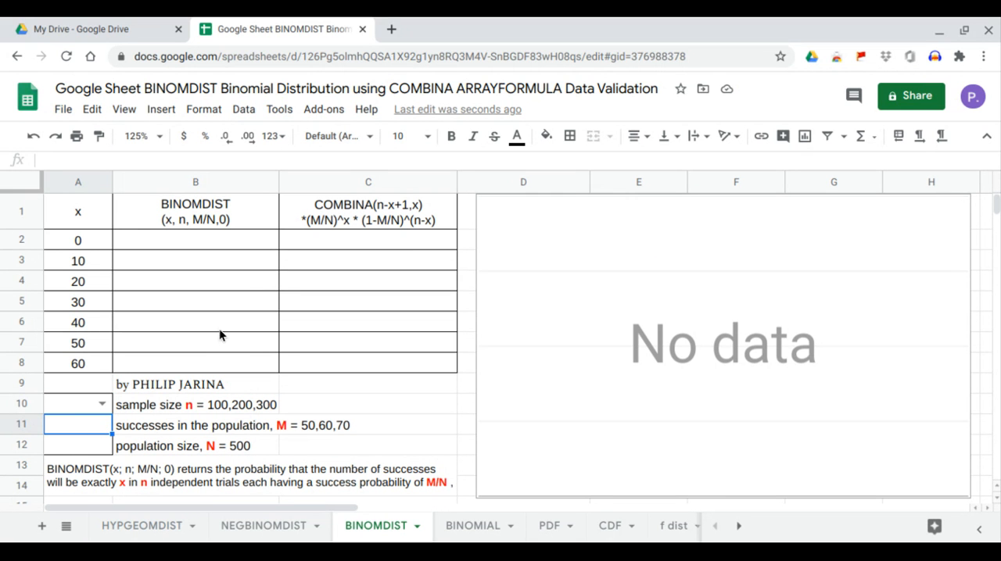
{"action": "left_click", "coordinate": [244, 110]}
{"action": "left_click", "coordinate": [271, 317]}
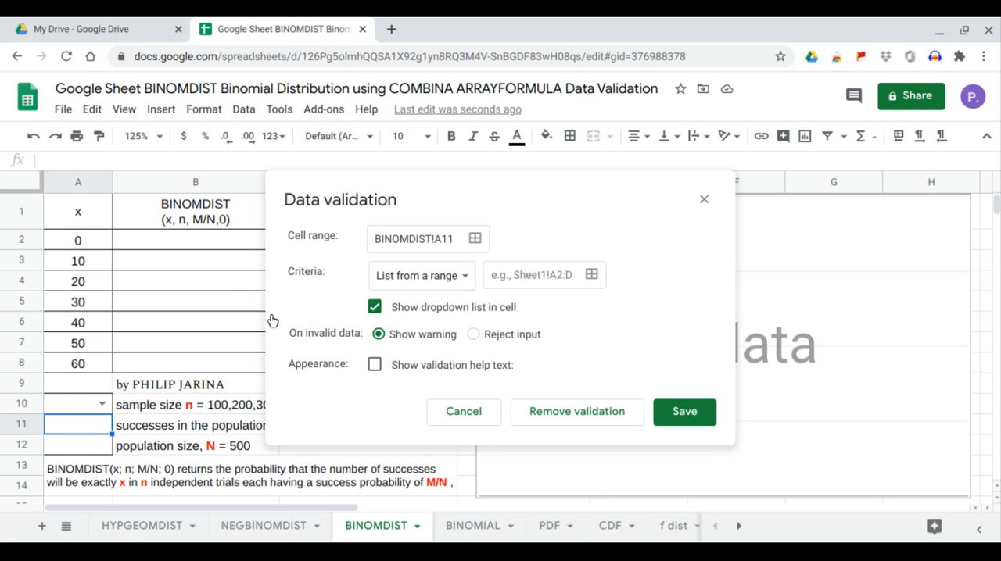
{"action": "left_click", "coordinate": [467, 278]}
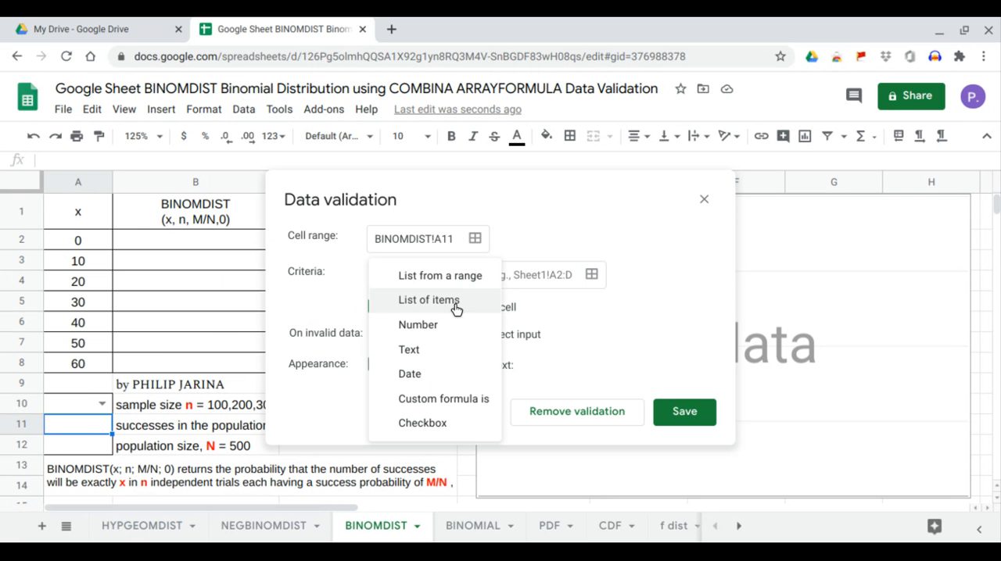
{"action": "left_click", "coordinate": [456, 302]}
- Copy the values 50,60,70 from the label in B11 into A11's validation list, save the rule and check its dropdown
{"action": "left_click", "coordinate": [158, 425]}
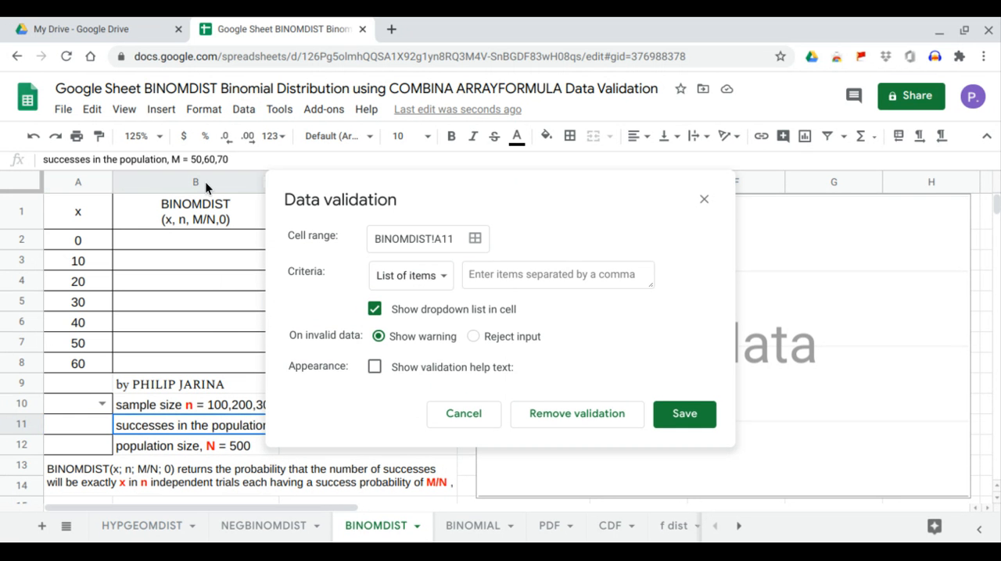
{"action": "left_click_drag", "start_coordinate": [190, 160], "coordinate": [271, 159]}
{"action": "key", "text": "ctrl+c"}
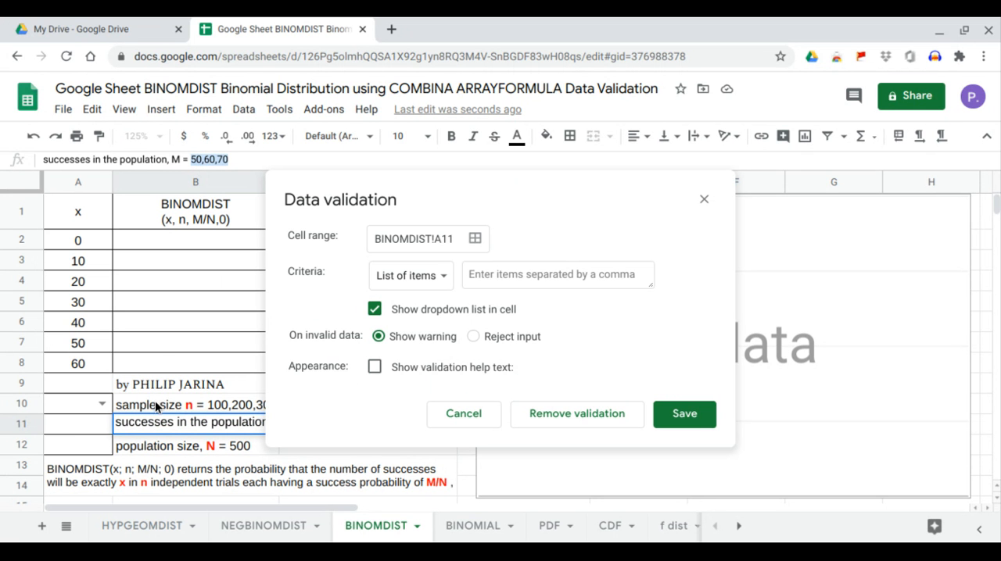
{"action": "left_click", "coordinate": [510, 274]}
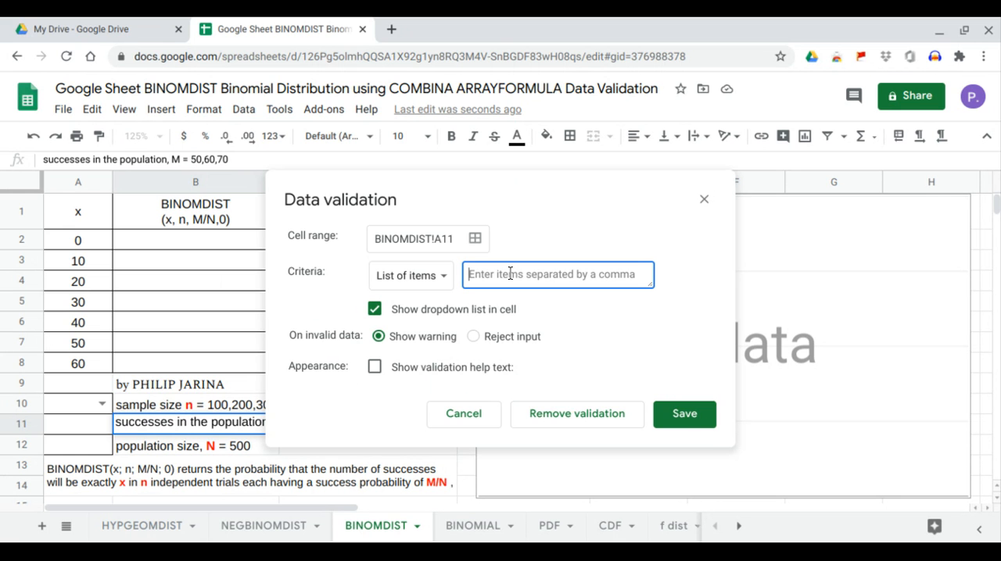
{"action": "key", "text": "ctrl+v"}
{"action": "left_click", "coordinate": [693, 426]}
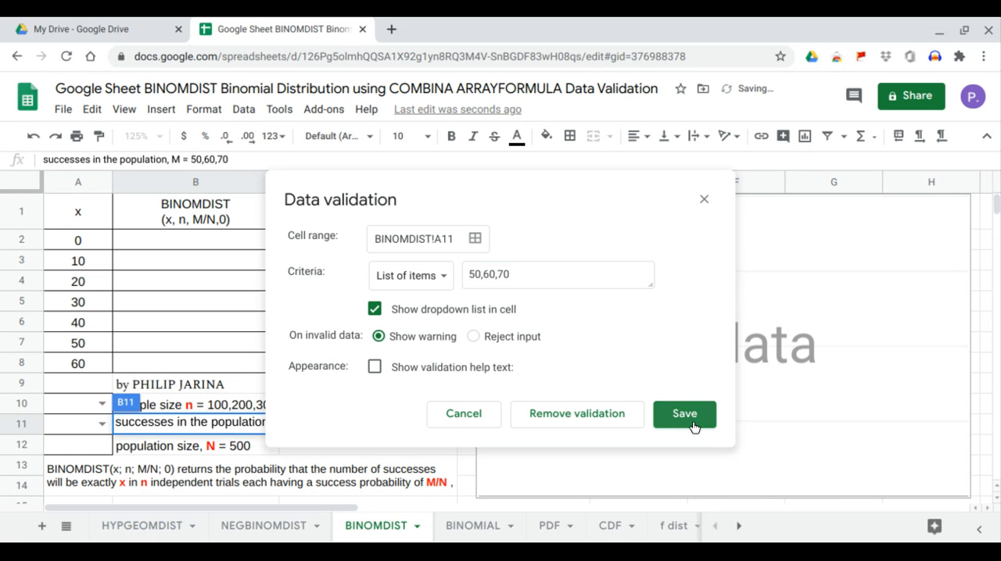
{"action": "left_click", "coordinate": [105, 425]}
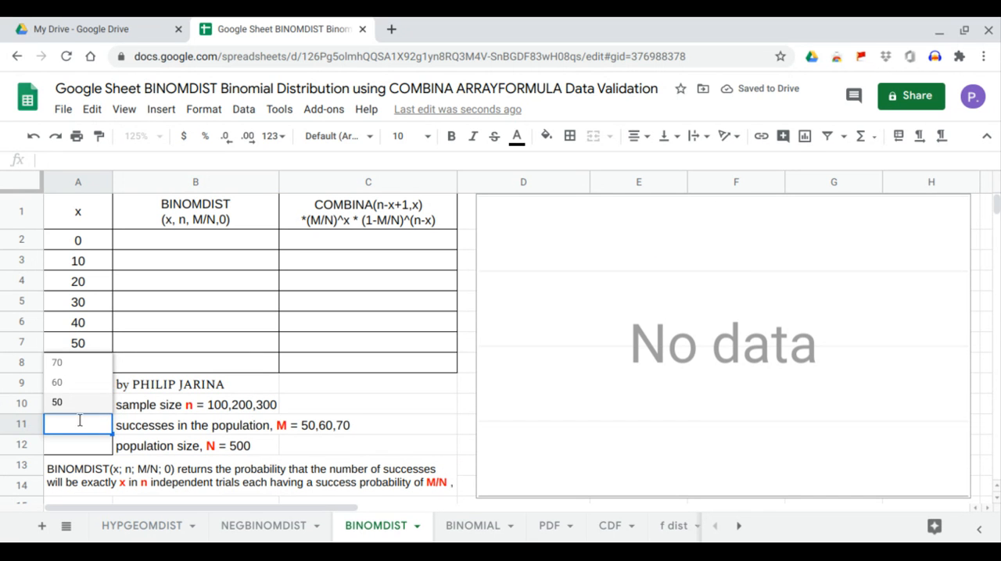
- Copy the population size 500 from the label in B12 and paste it into cell A12
{"action": "left_click", "coordinate": [98, 456]}
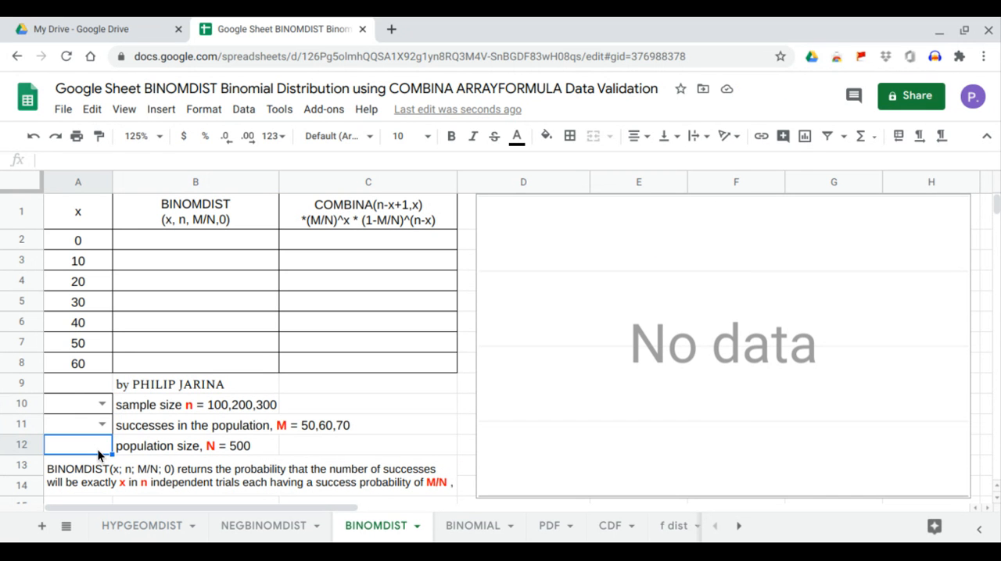
{"action": "left_click", "coordinate": [167, 445]}
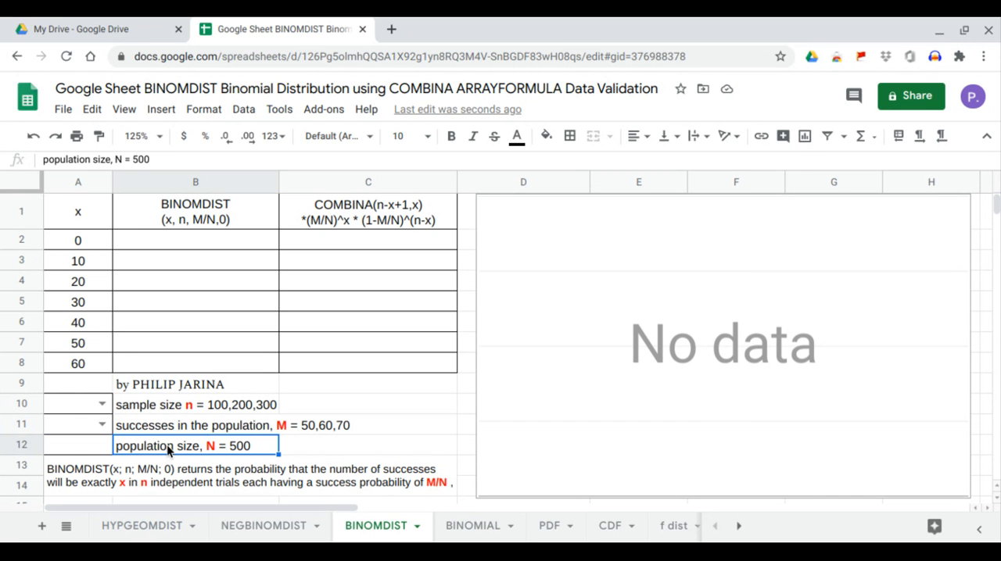
{"action": "double_click", "coordinate": [136, 160]}
{"action": "key", "text": "ctrl+c"}
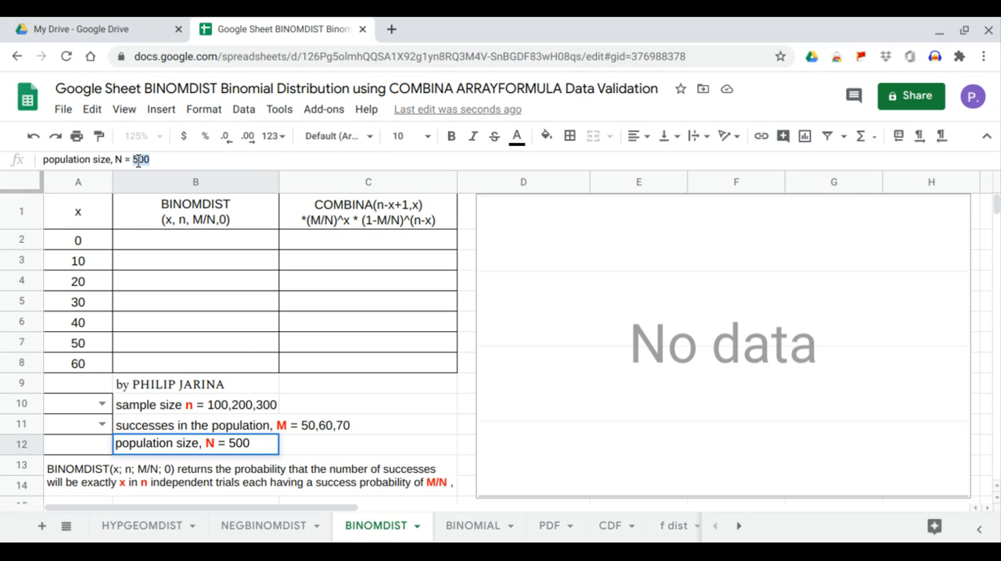
{"action": "left_click", "coordinate": [99, 452]}
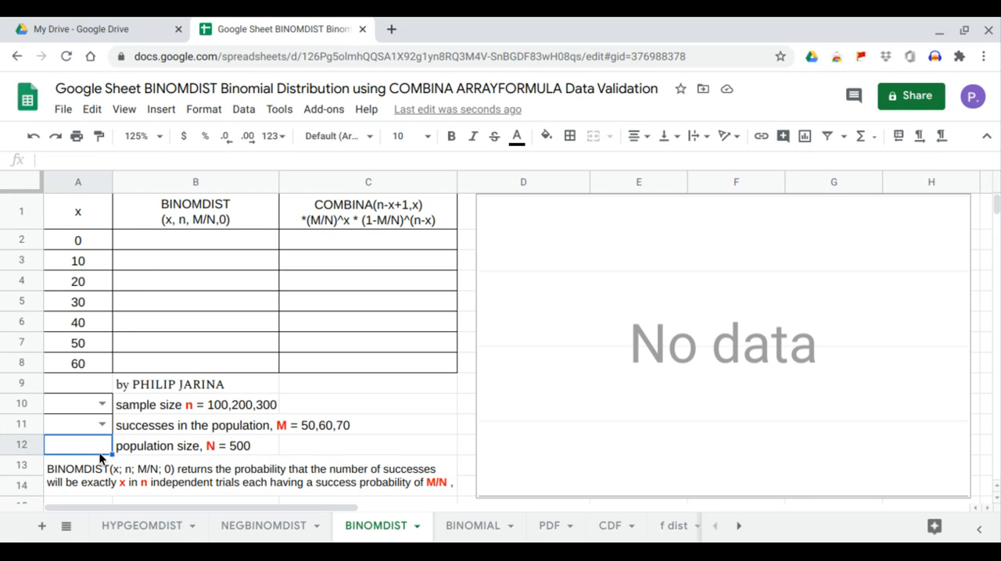
{"action": "right_click", "coordinate": [99, 452]}
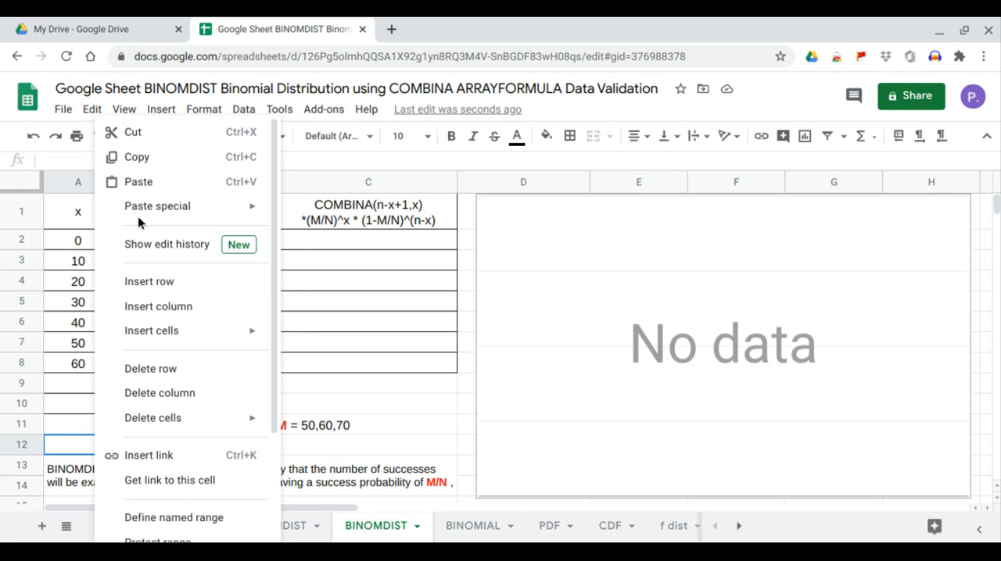
{"action": "left_click", "coordinate": [145, 183]}
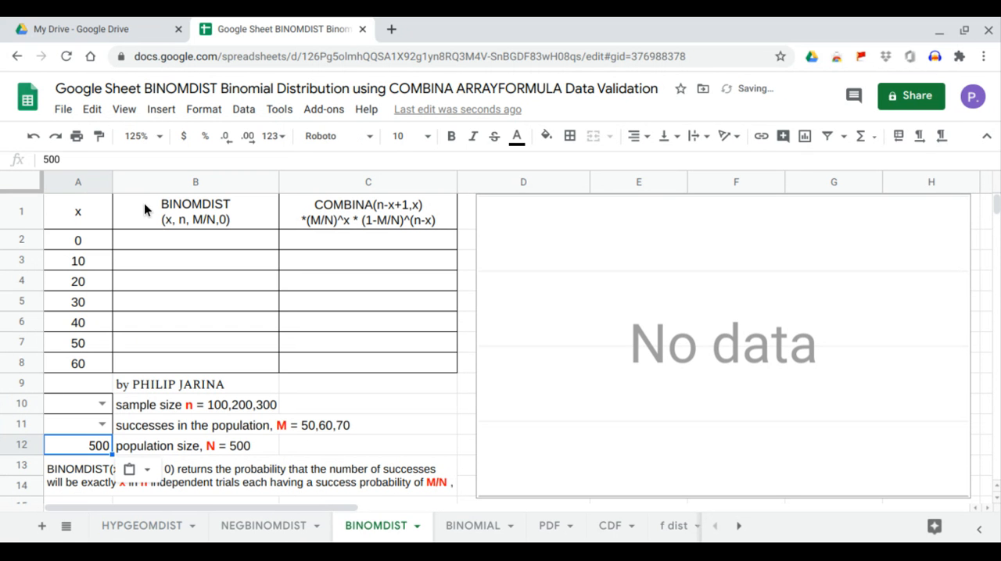
{"action": "left_click", "coordinate": [169, 371]}
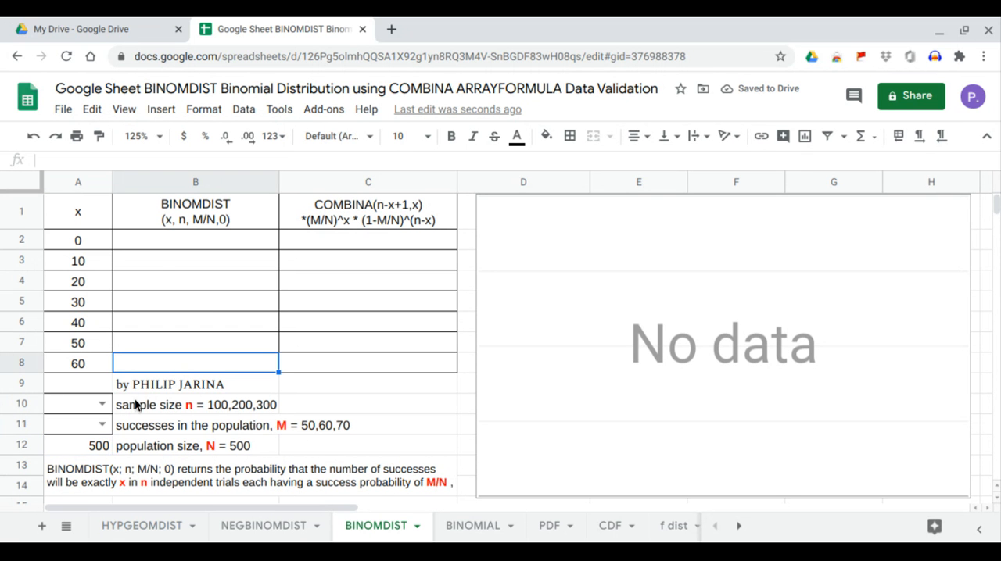
- Start an array formula in B2 with BINOMDIST, using the x values A2:A8 as the first argument
{"action": "left_click", "coordinate": [178, 241]}
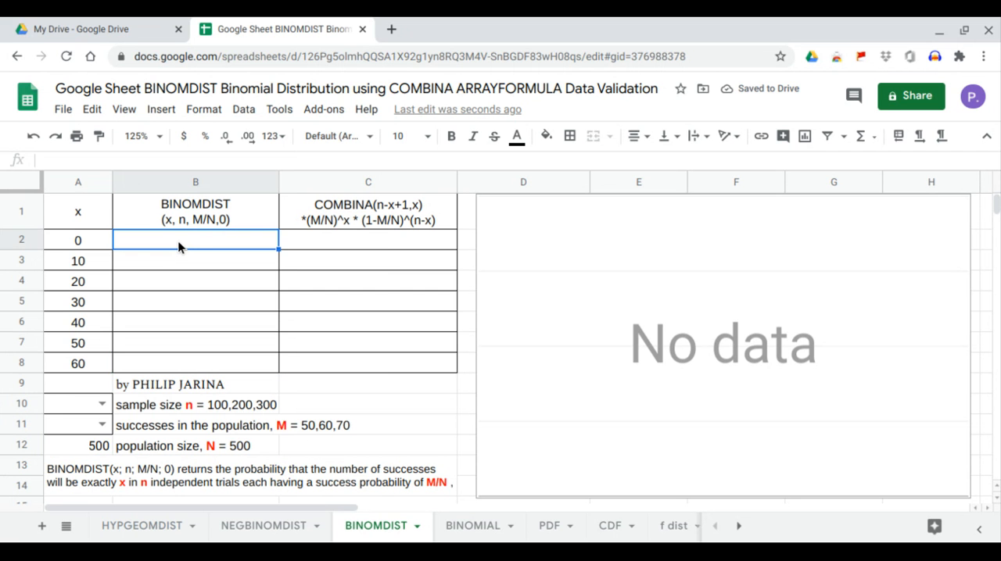
{"action": "type", "text": "=arr"}
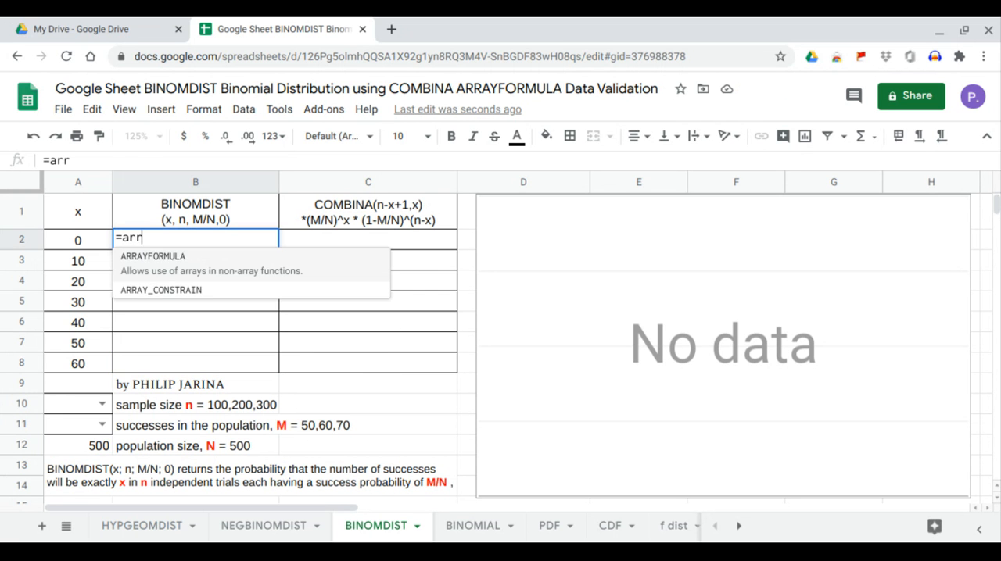
{"action": "key", "text": "Tab"}
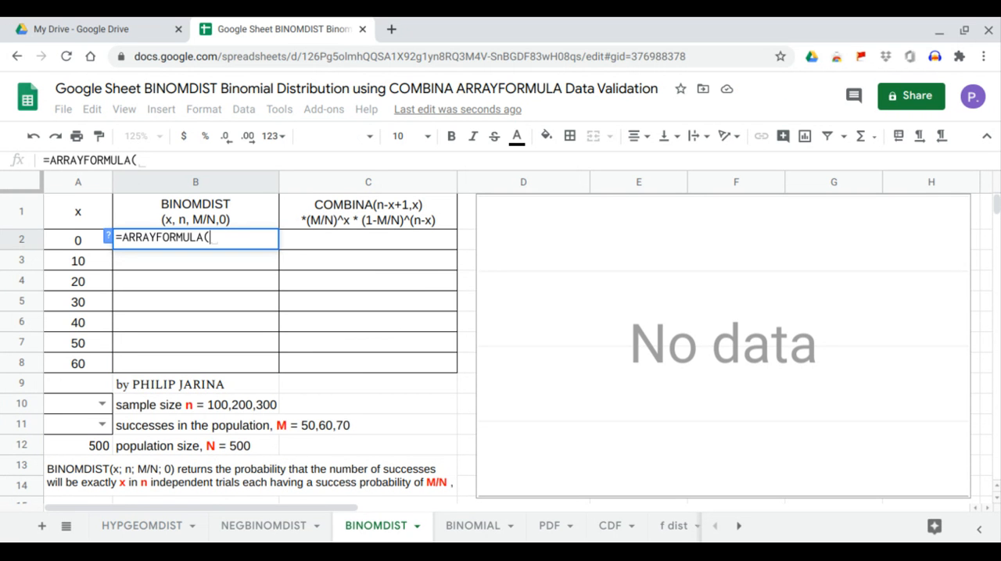
{"action": "type", "text": "binomd"}
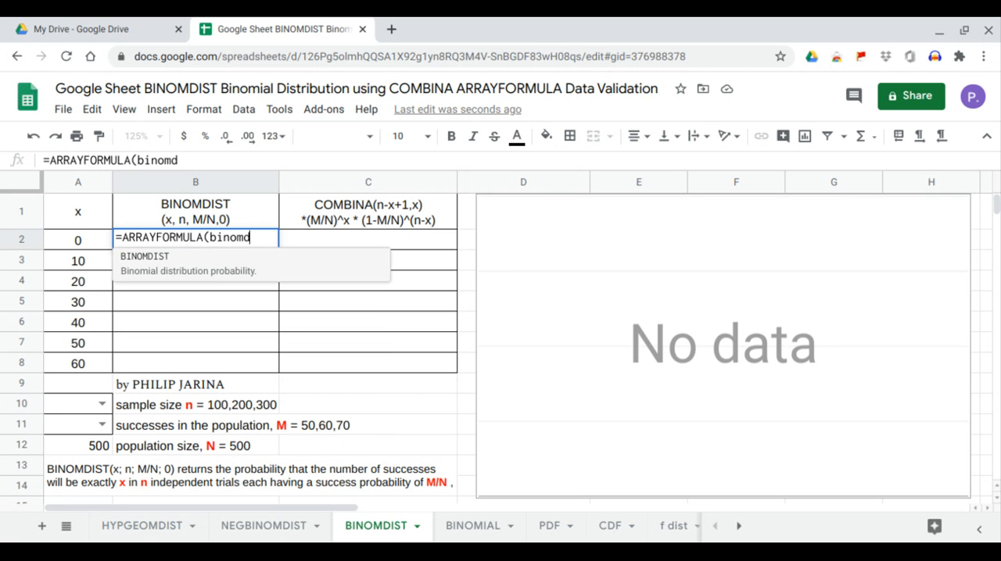
{"action": "key", "text": "Tab"}
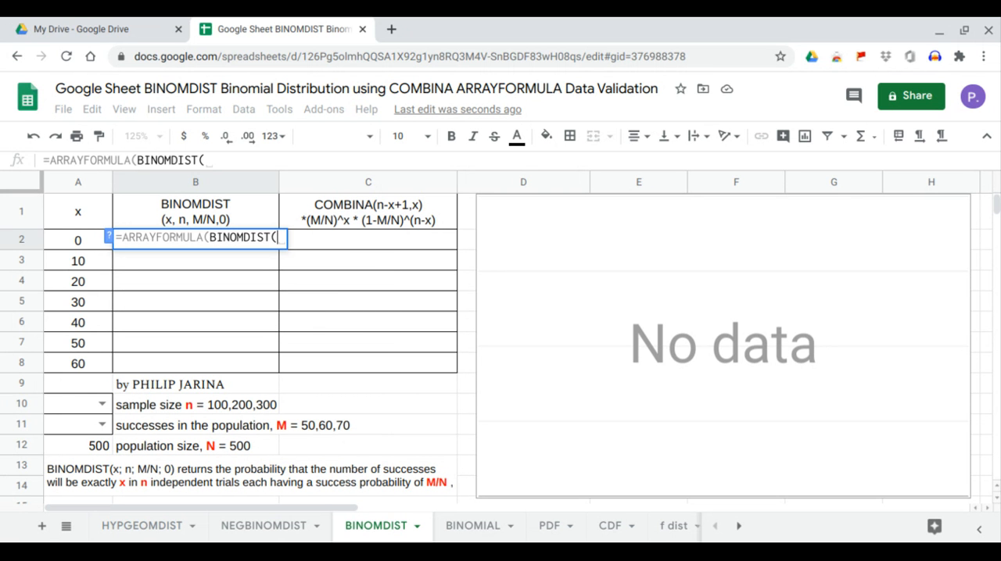
{"action": "left_click_drag", "start_coordinate": [87, 240], "coordinate": [86, 363]}
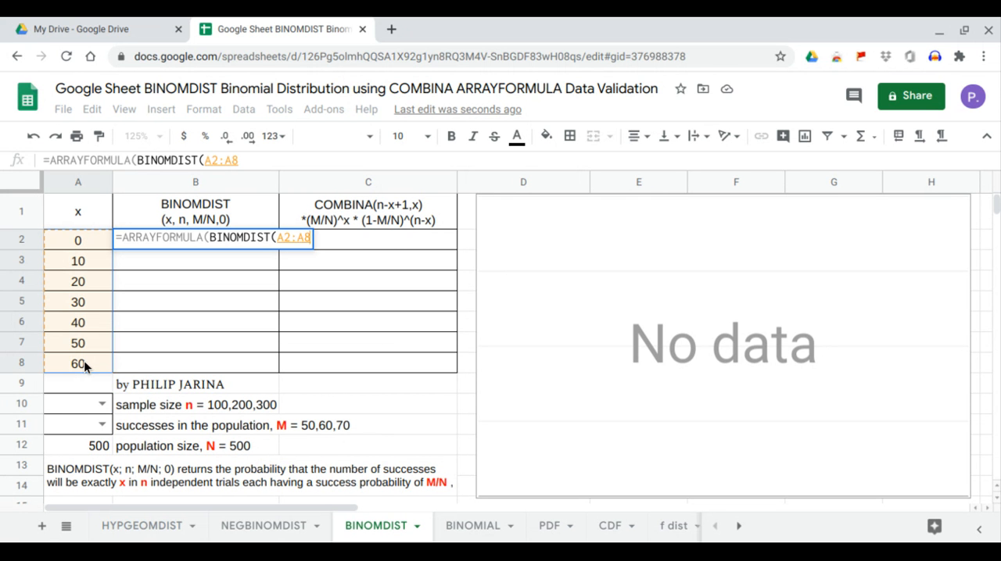
{"action": "type", "text": ","}
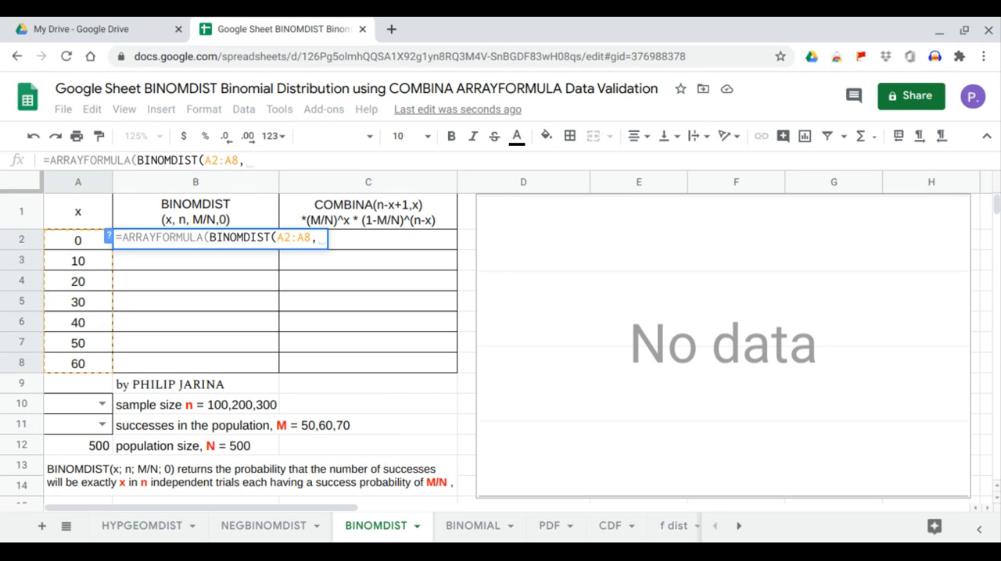
- Add A10 as the number of trials and A11/A12 as the success probability, and enter the BINOMDIST formula
{"action": "left_click", "coordinate": [79, 405]}
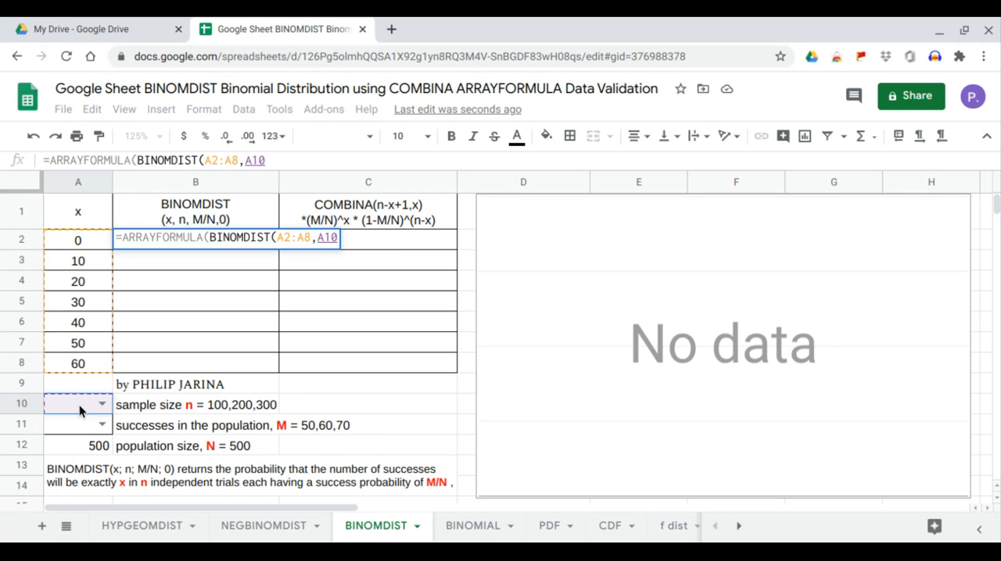
{"action": "type", "text": ","}
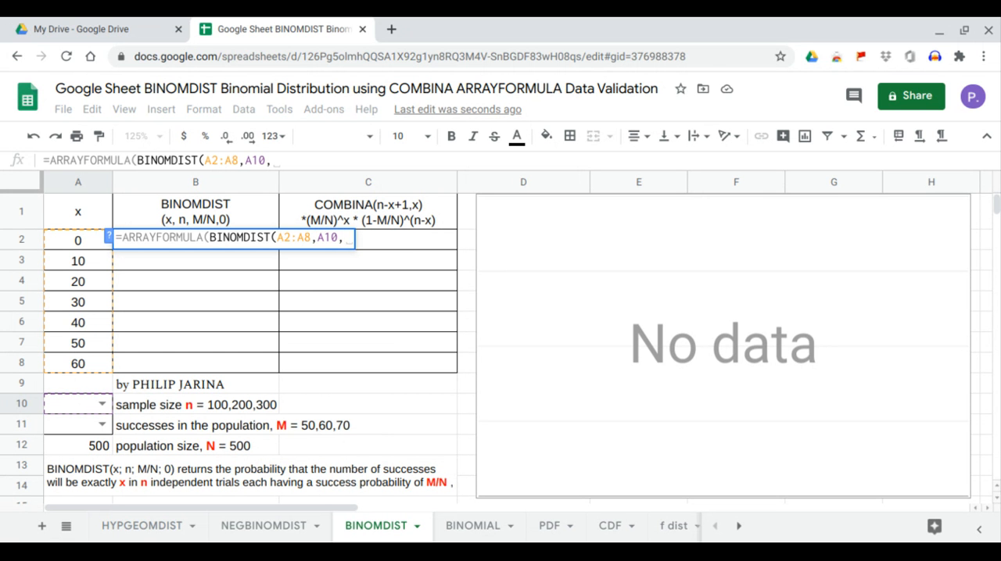
{"action": "left_click", "coordinate": [72, 423]}
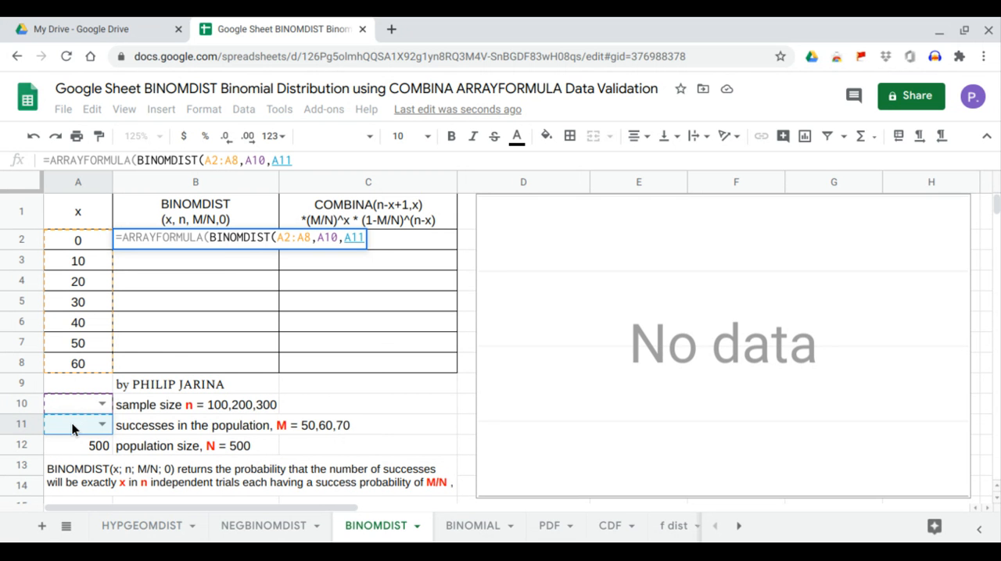
{"action": "left_click", "coordinate": [307, 164]}
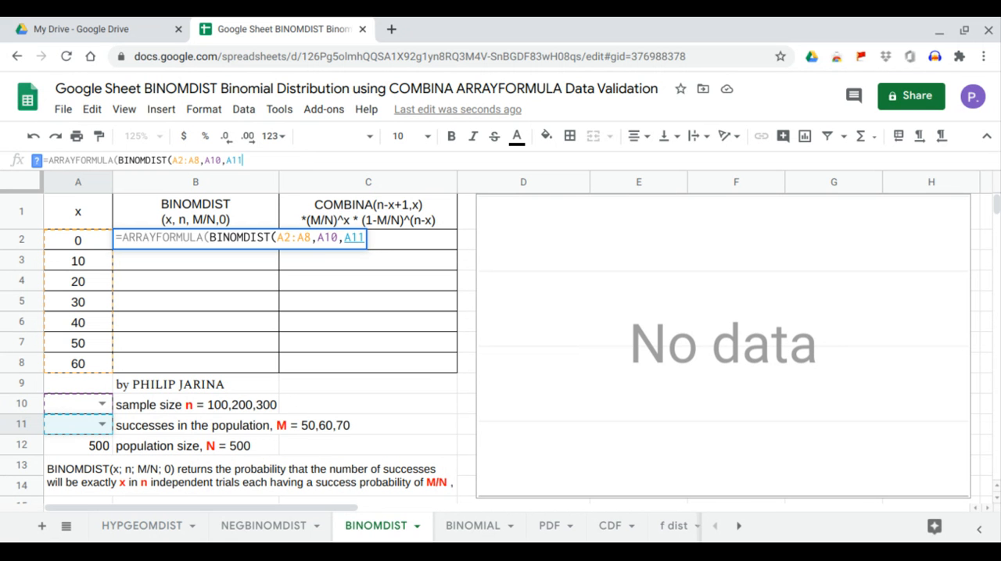
{"action": "type", "text": "/"}
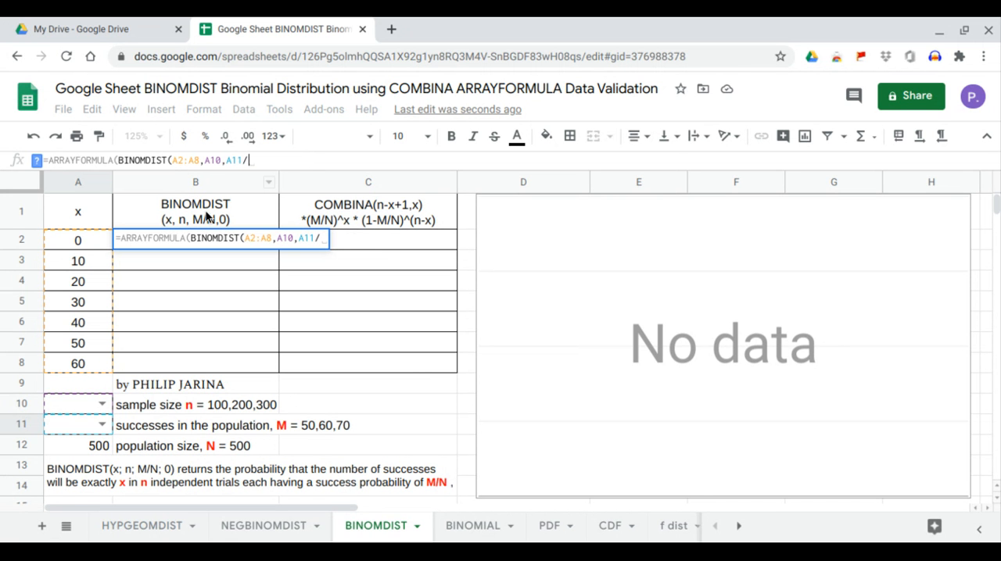
{"action": "left_click", "coordinate": [94, 445]}
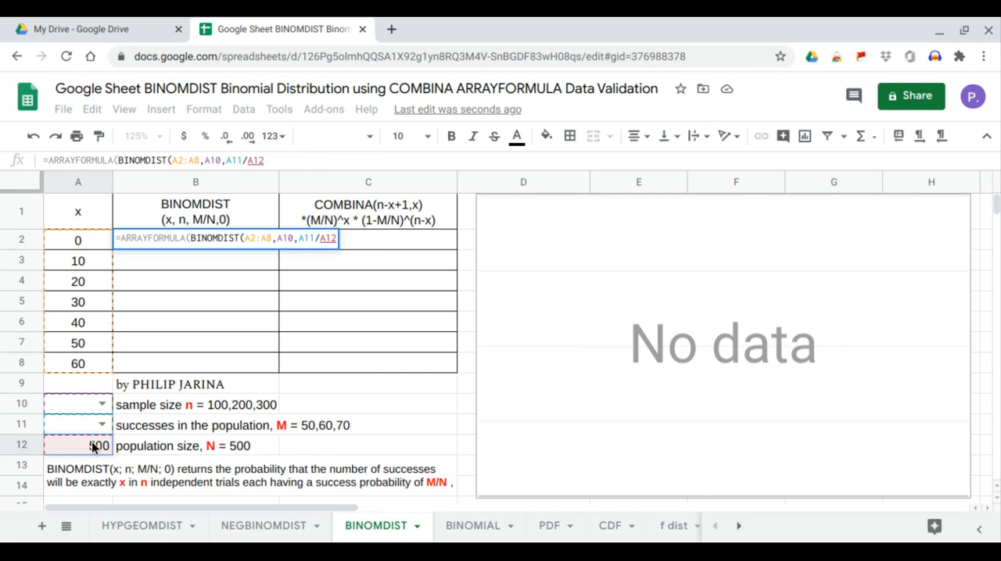
{"action": "key", "text": "Return"}
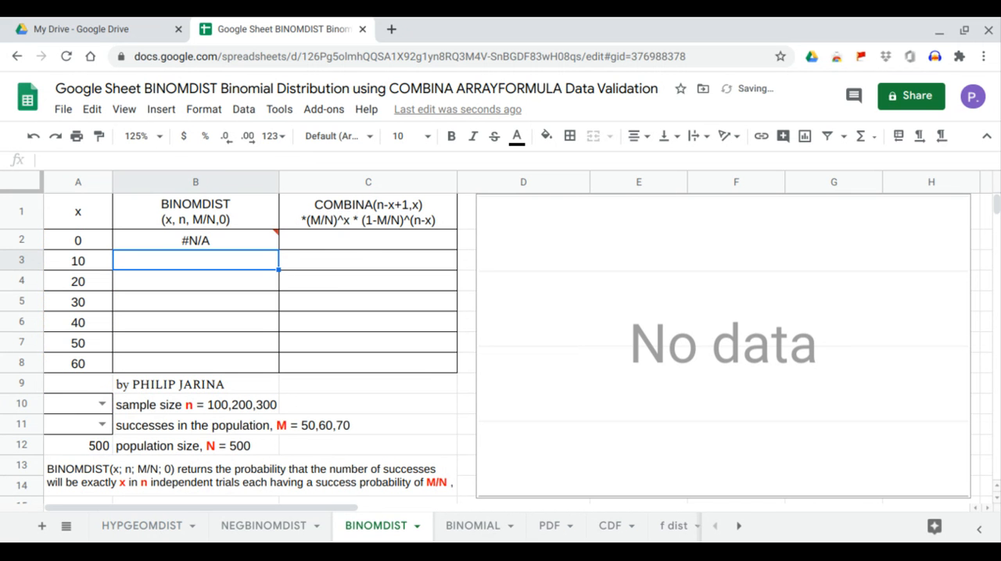
- Choose 200 as the sample size in A10 and 60 as the successes in the population in A11
{"action": "left_click", "coordinate": [175, 242]}
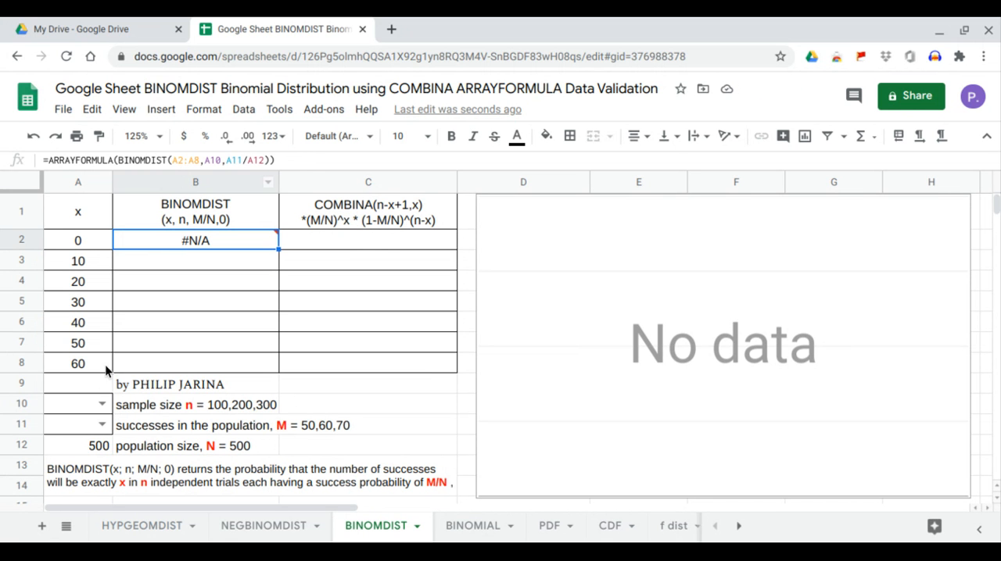
{"action": "left_click", "coordinate": [101, 403]}
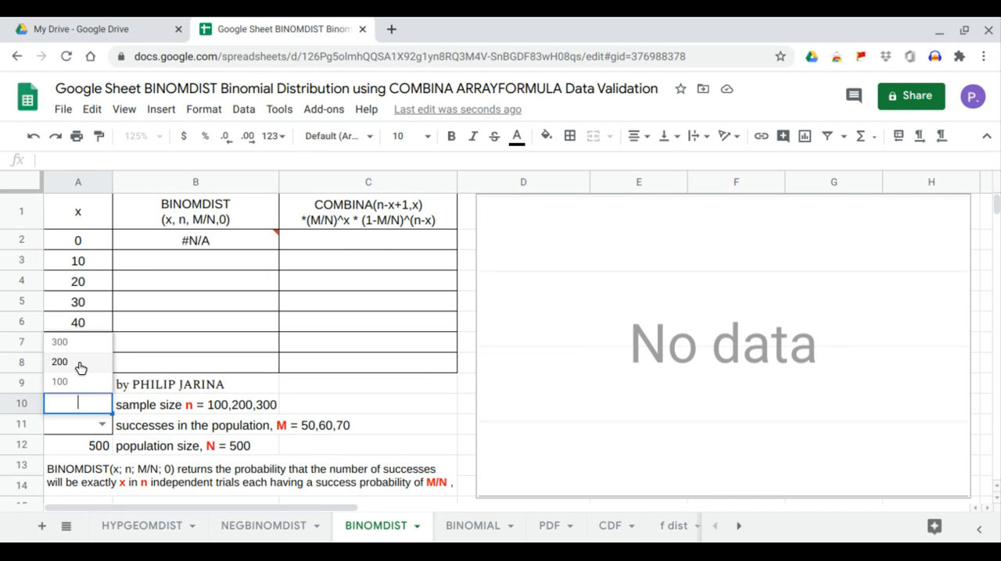
{"action": "left_click", "coordinate": [61, 362]}
{"action": "left_click", "coordinate": [102, 425]}
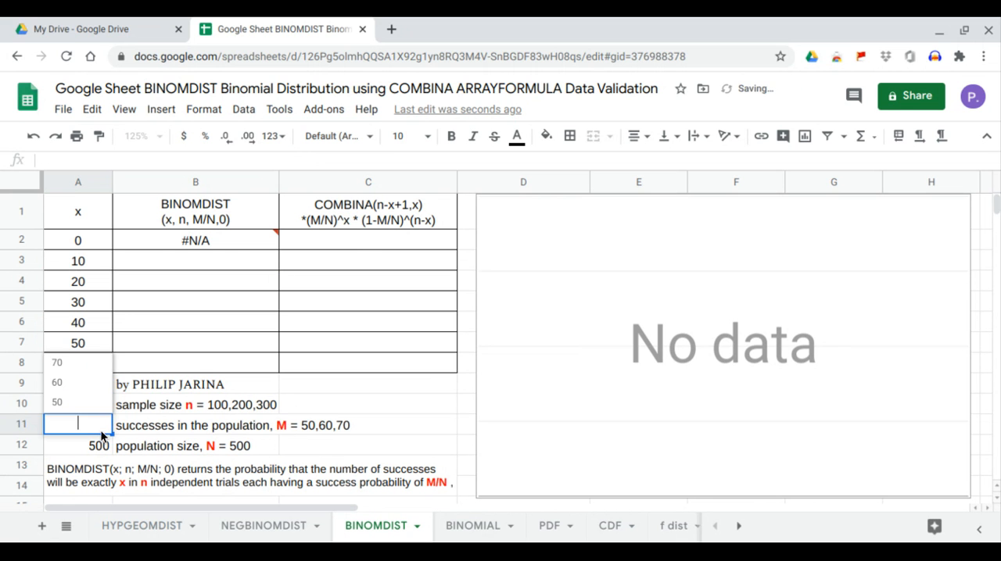
{"action": "left_click", "coordinate": [85, 384]}
- Add 0 as the fourth argument of BINOMDIST in B2's array formula and enter it
{"action": "left_click", "coordinate": [190, 240]}
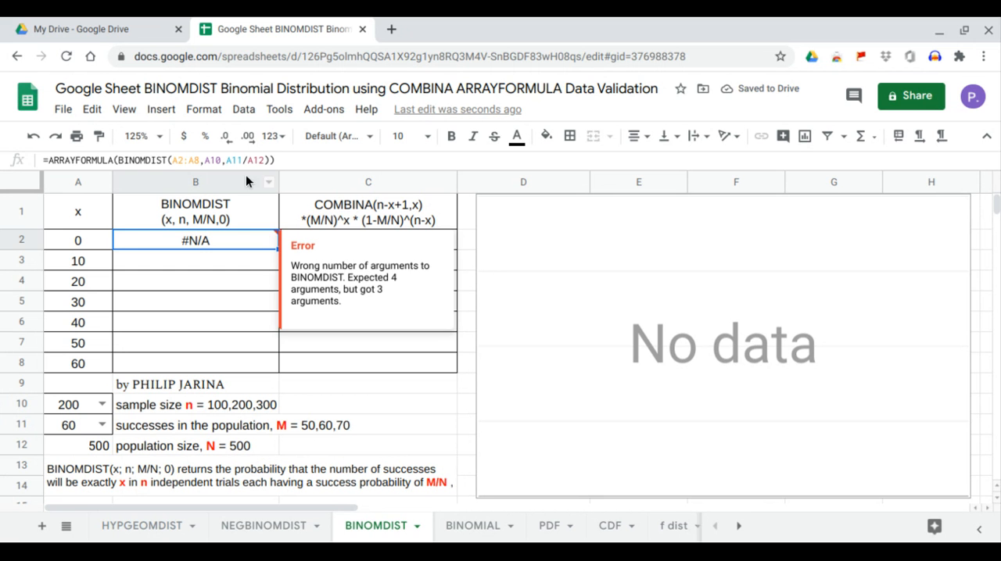
{"action": "left_click", "coordinate": [266, 160]}
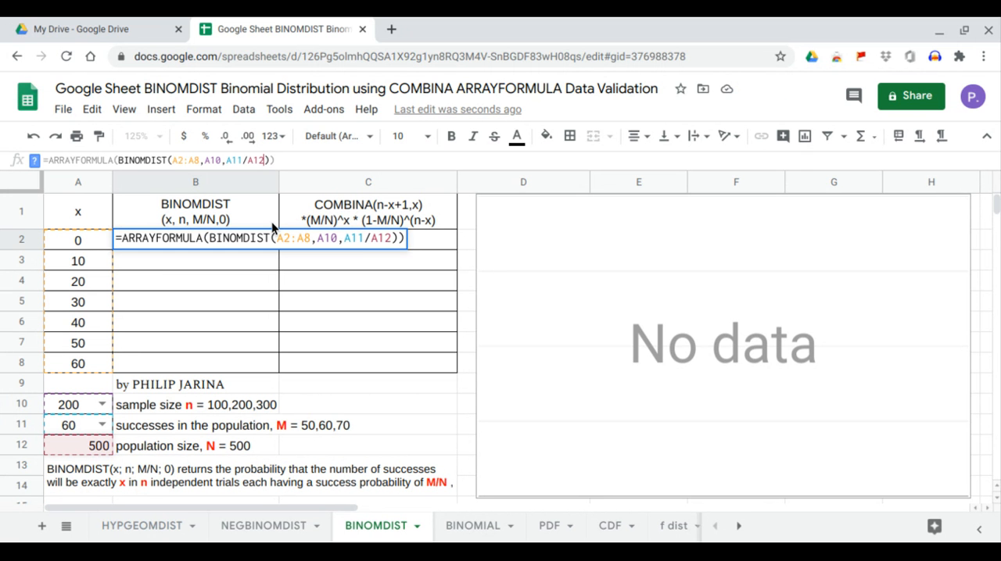
{"action": "type", "text": ", "}
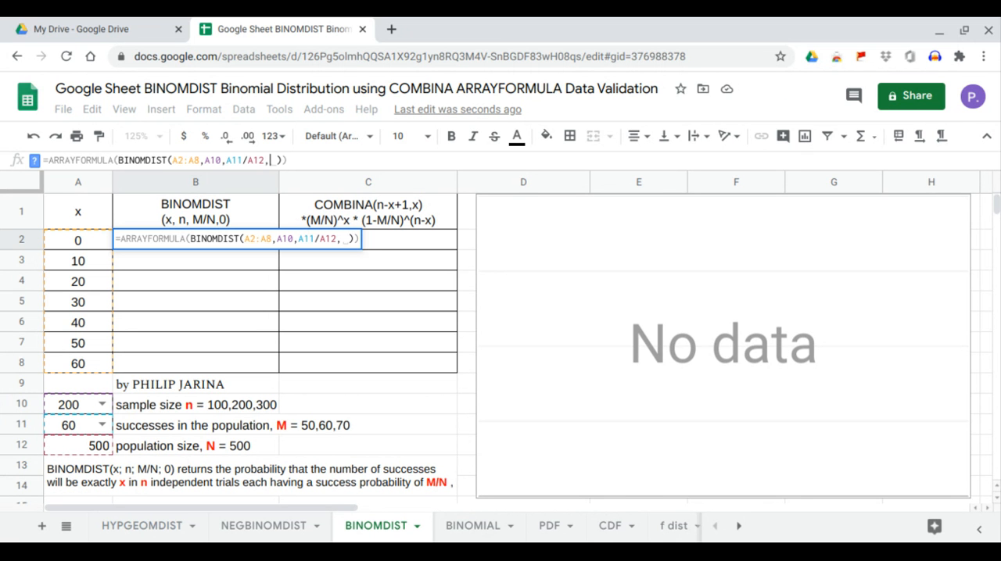
{"action": "type", "text": "0"}
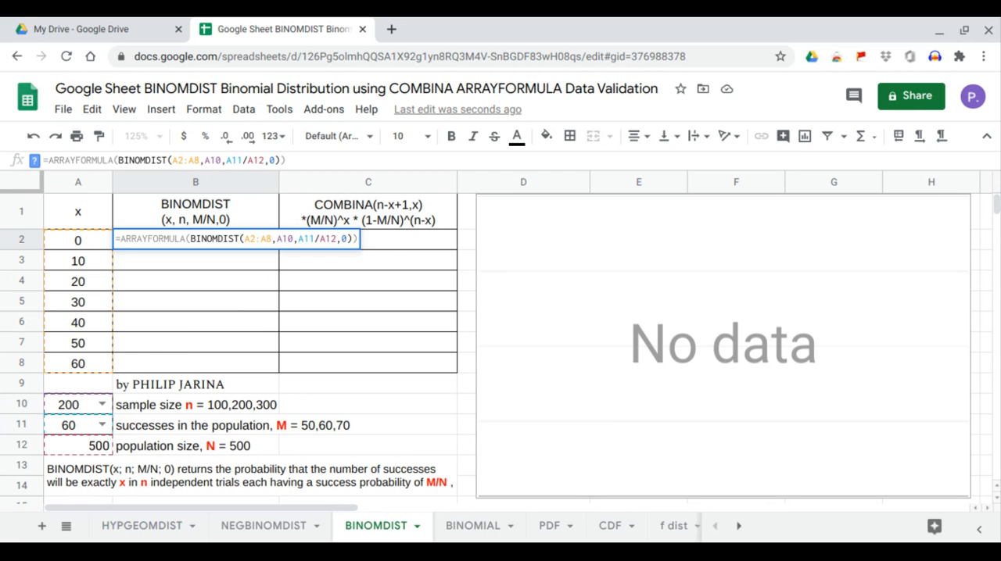
{"action": "key", "text": "Return"}
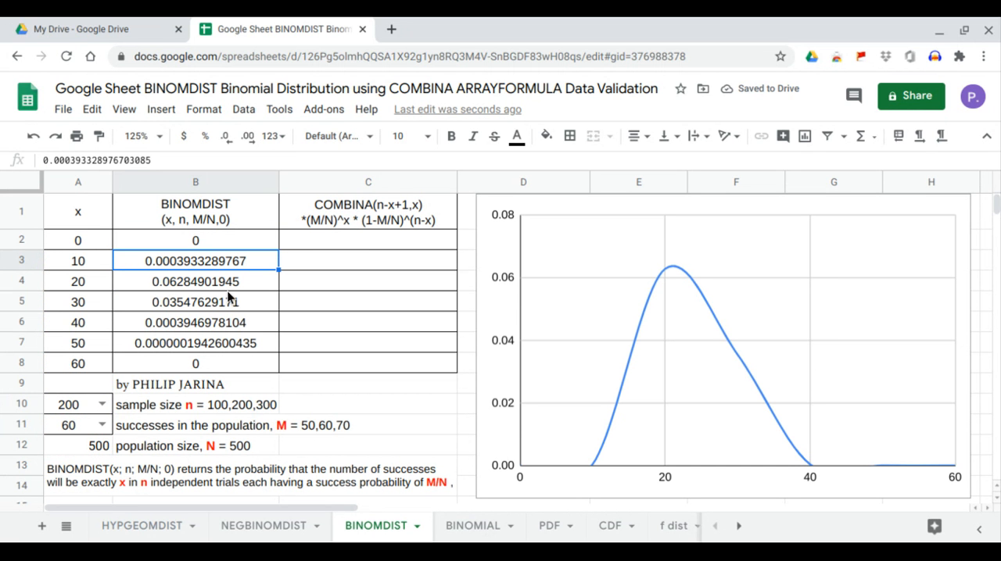
- Set the sample size in A10 to 100 and the successes in the population in A11 to 70
{"action": "left_click", "coordinate": [103, 405]}
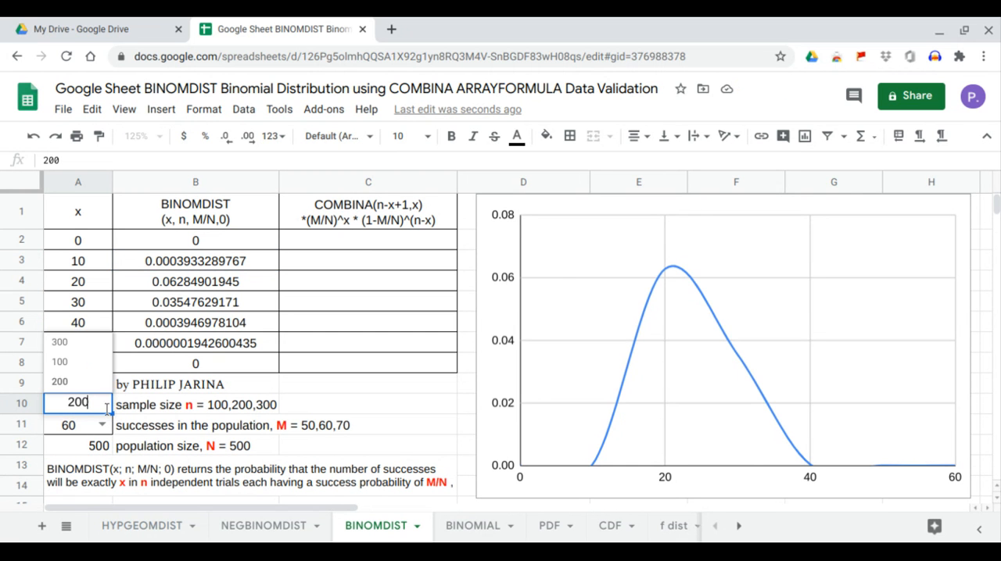
{"action": "left_click", "coordinate": [96, 365]}
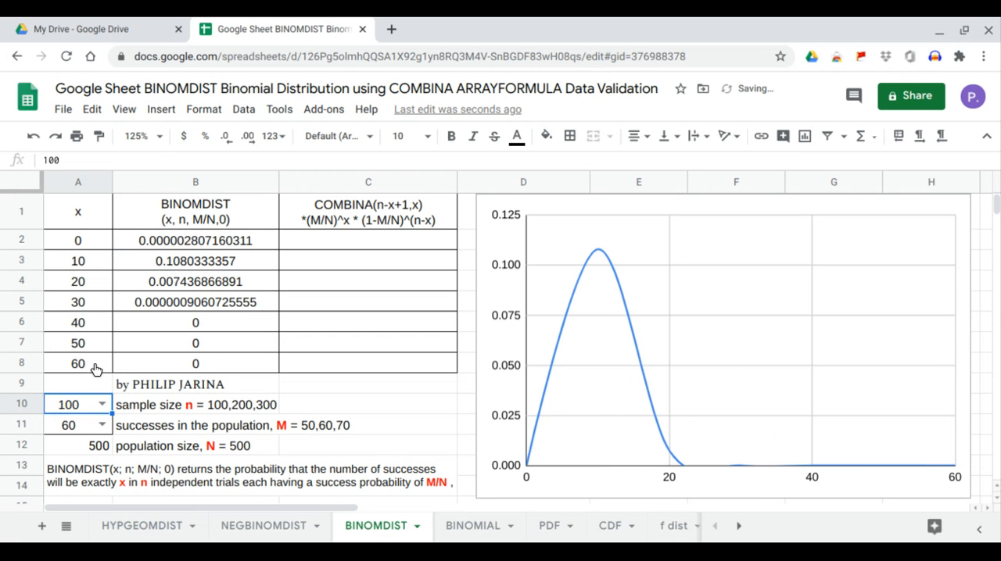
{"action": "left_click", "coordinate": [102, 425]}
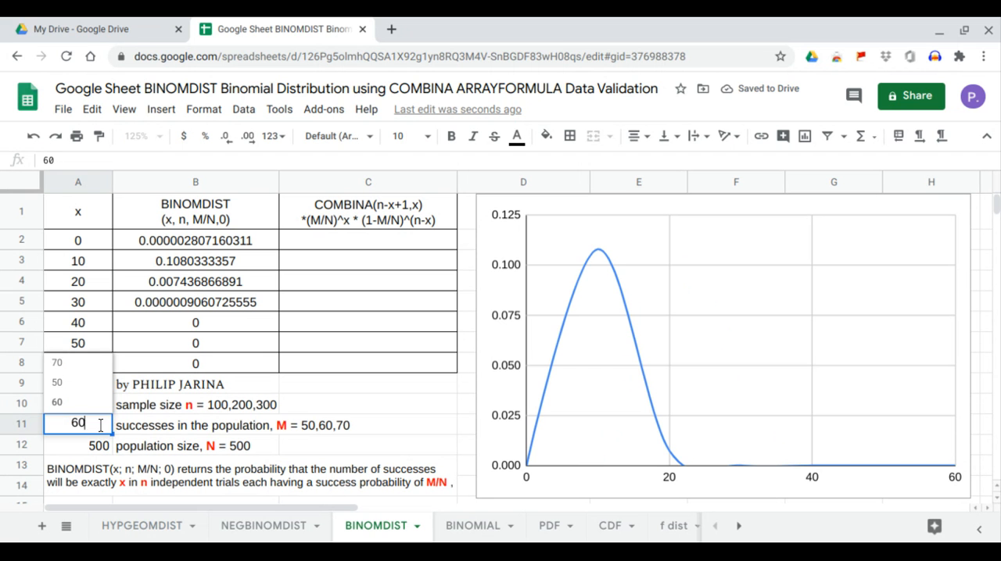
{"action": "left_click", "coordinate": [93, 365]}
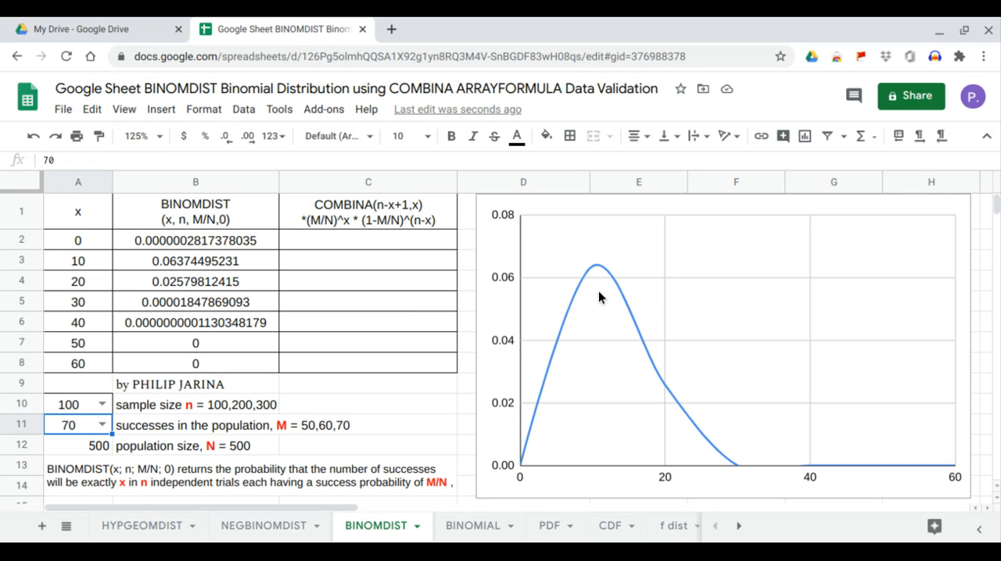
- Start an ARRAYFORMULA in C2 with COMBINA as its inner function
{"action": "left_click", "coordinate": [395, 246]}
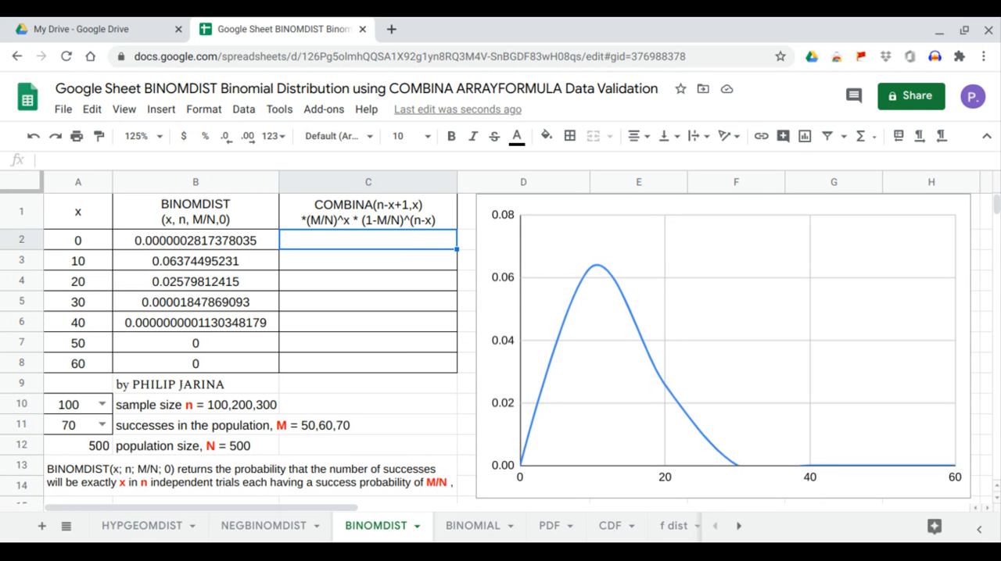
{"action": "type", "text": "="}
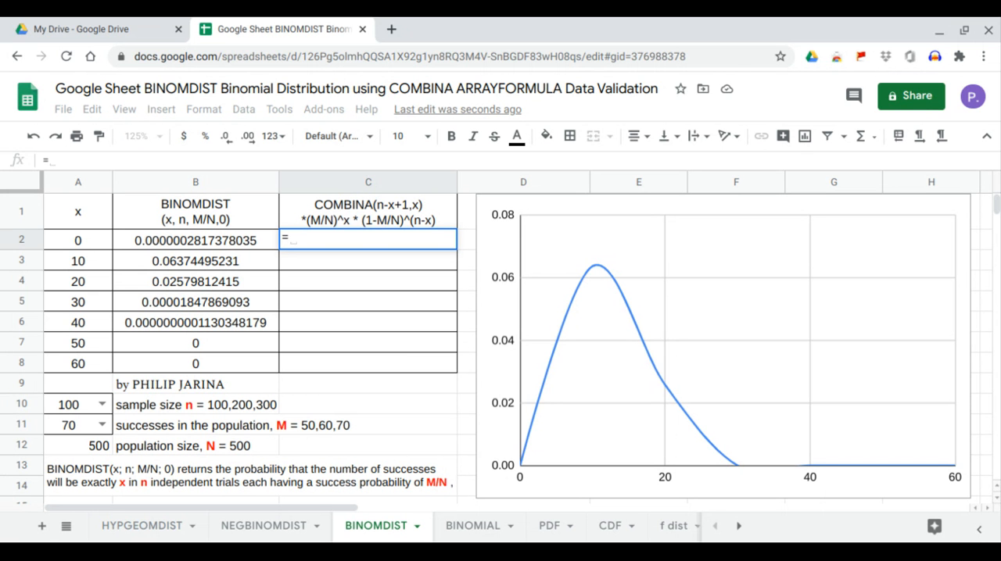
{"action": "type", "text": "arr"}
{"action": "key", "text": "Tab"}
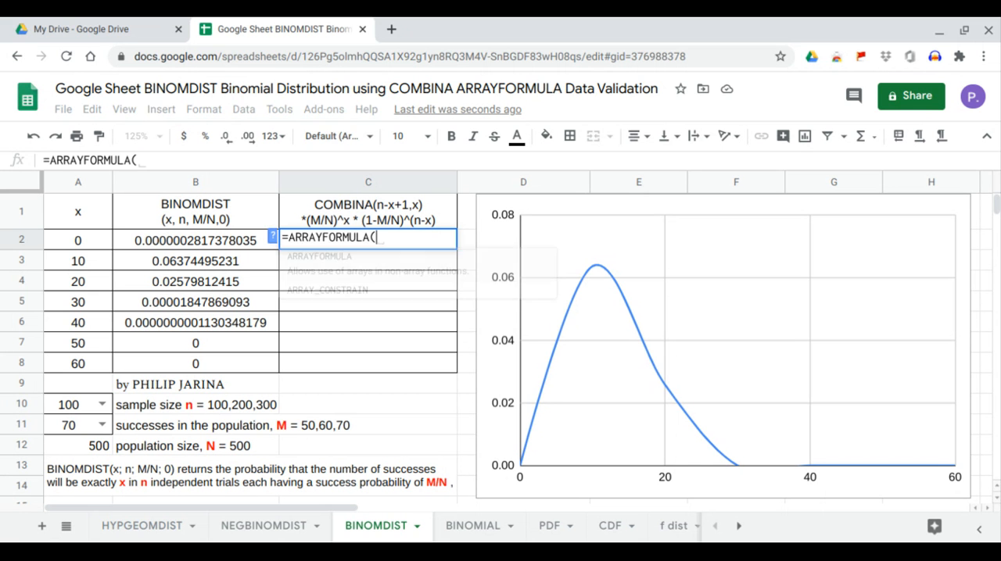
{"action": "type", "text": "com"}
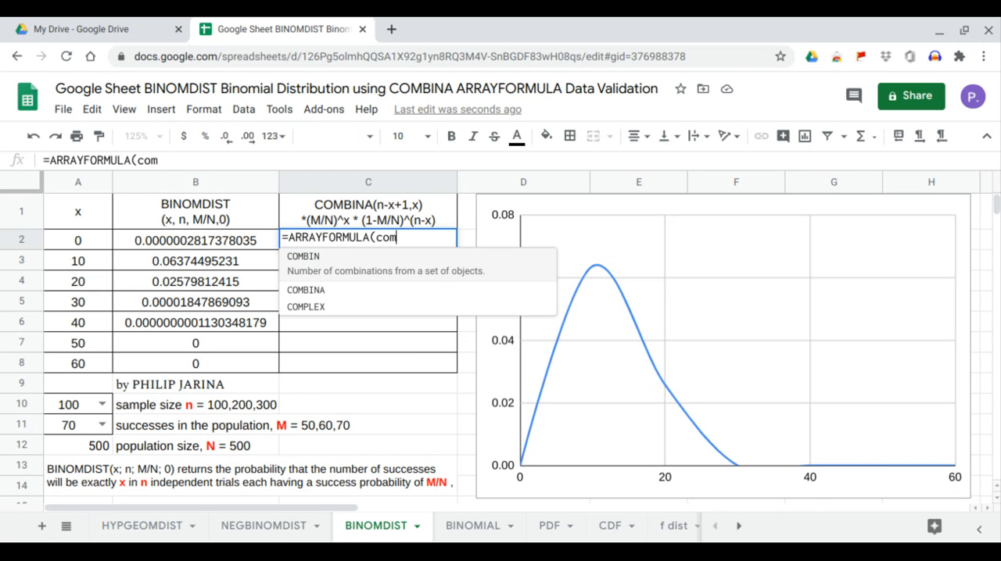
{"action": "left_click", "coordinate": [355, 294]}
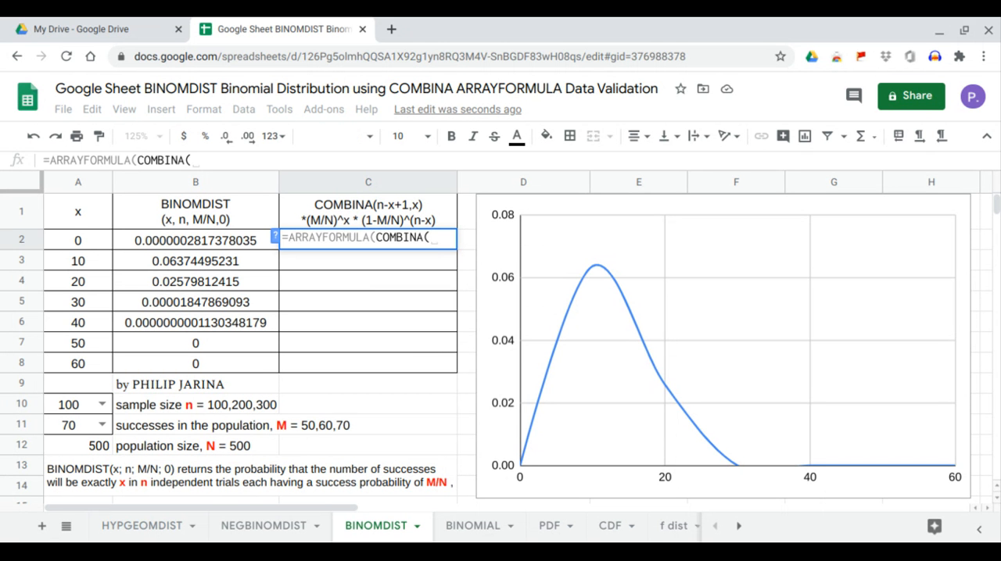
- Give COMBINA the arguments A10-A2:A8+1 and A2:A8, and enter the array formula in C2
{"action": "left_click", "coordinate": [82, 405]}
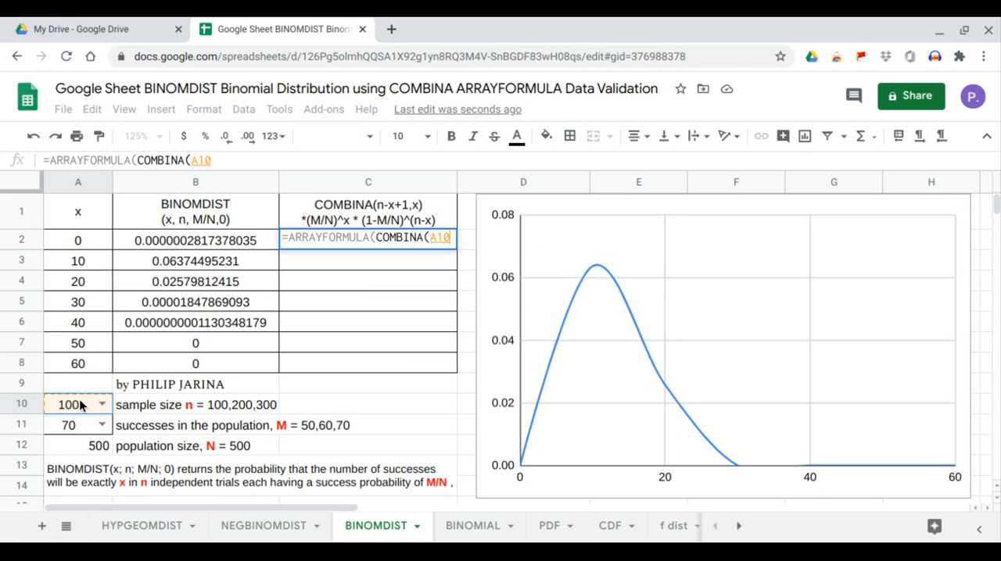
{"action": "type", "text": "-"}
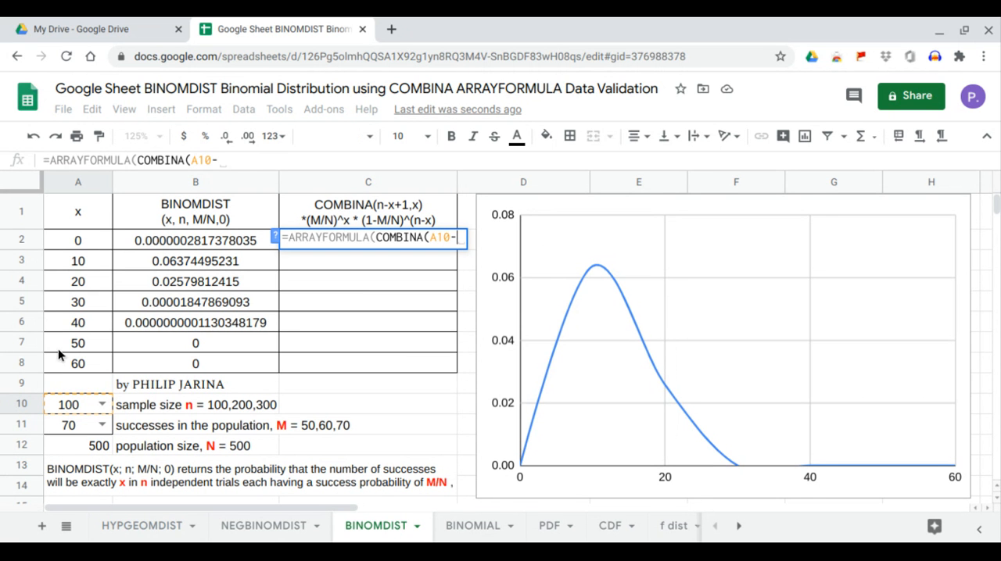
{"action": "left_click_drag", "start_coordinate": [80, 242], "coordinate": [87, 364]}
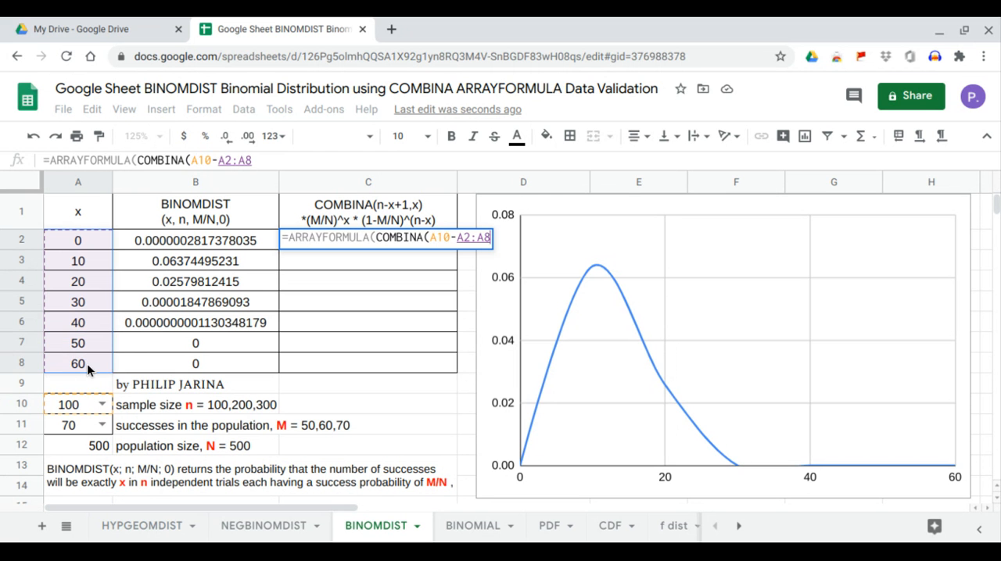
{"action": "type", "text": "+1"}
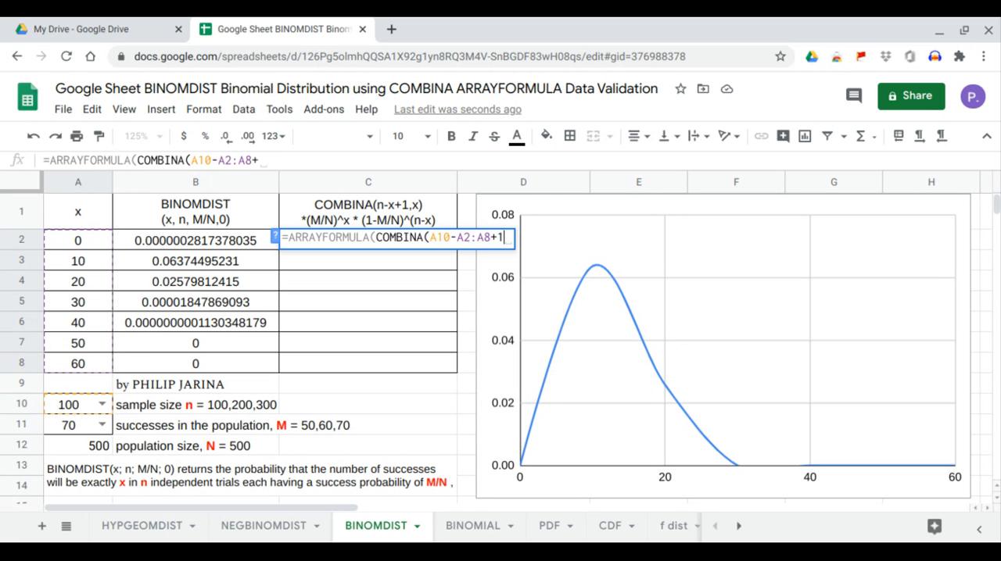
{"action": "type", "text": ","}
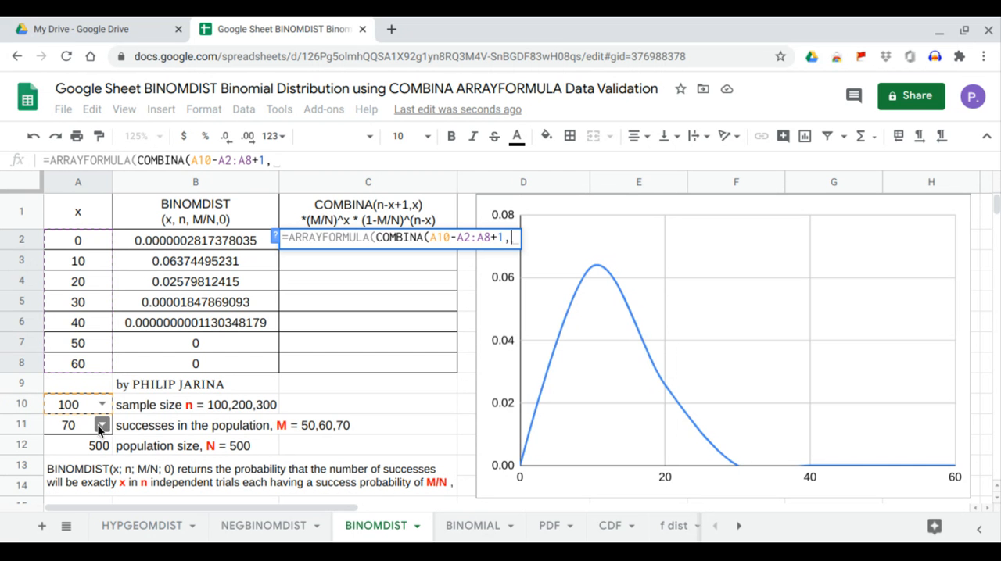
{"action": "left_click", "coordinate": [75, 244]}
{"action": "left_click_drag", "start_coordinate": [78, 340], "coordinate": [81, 374]}
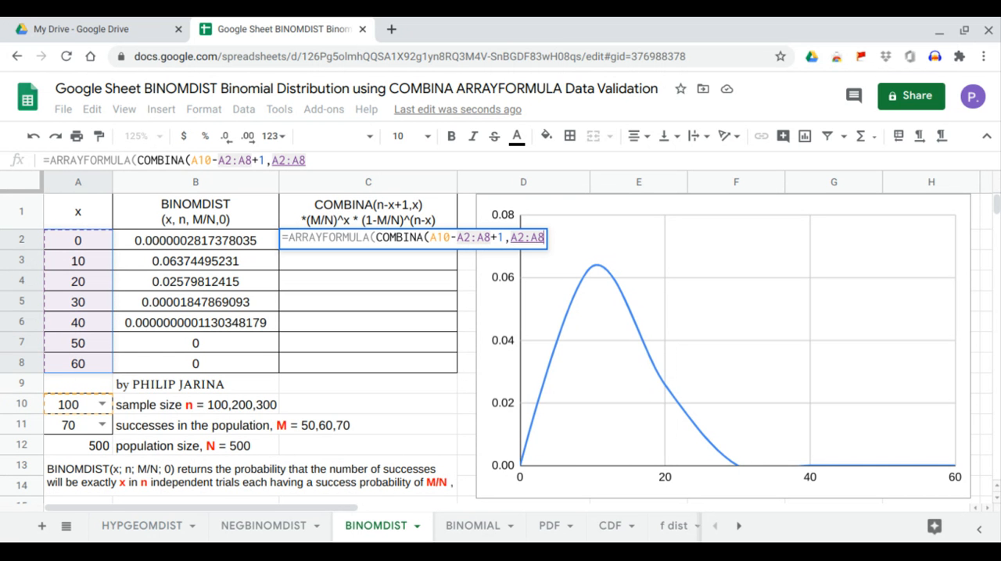
{"action": "key", "text": "Return"}
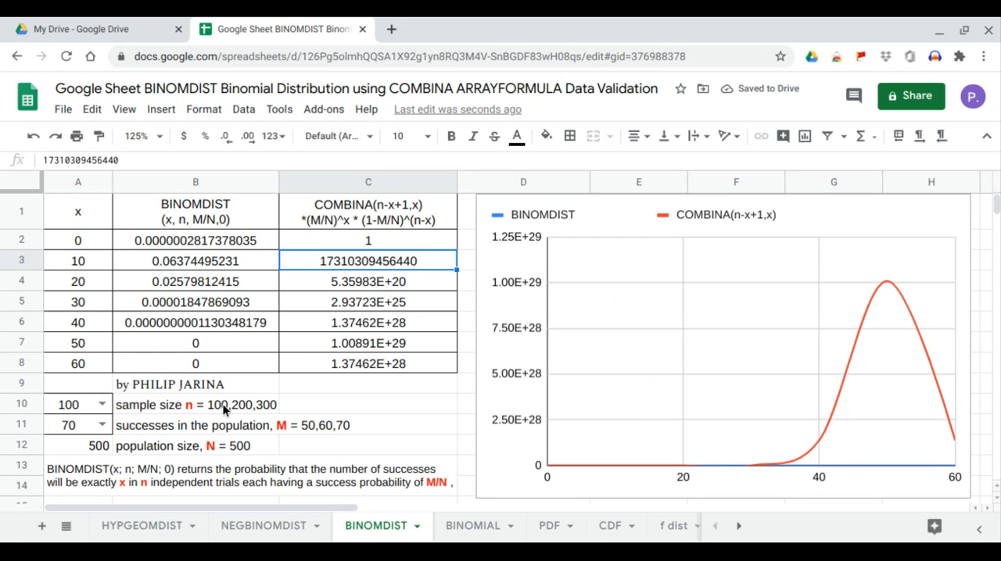
- Multiply the COMBINA term in C2's array formula by an empty parenthesised base raised to the power A2:A8
{"action": "left_click", "coordinate": [79, 405]}
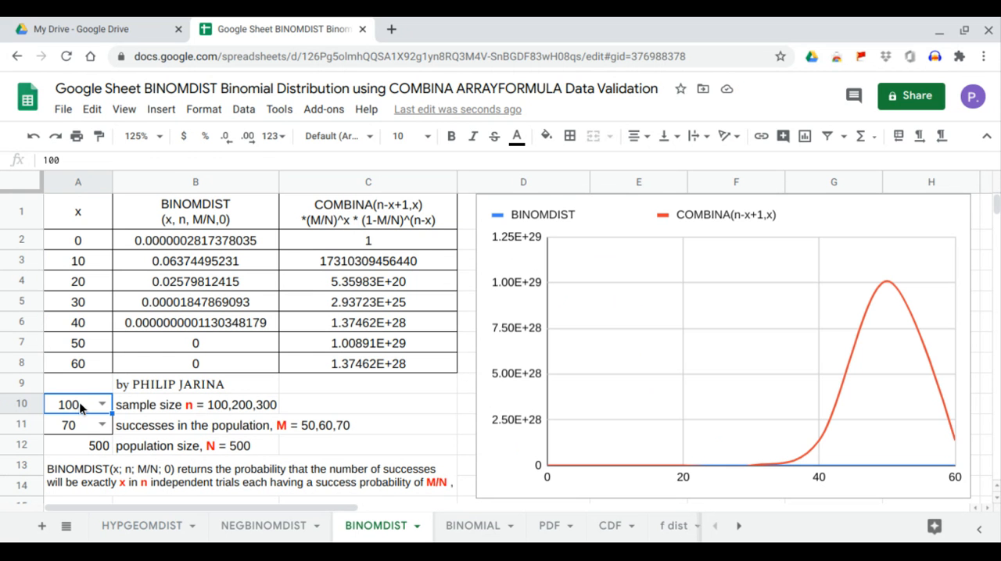
{"action": "left_click", "coordinate": [323, 243]}
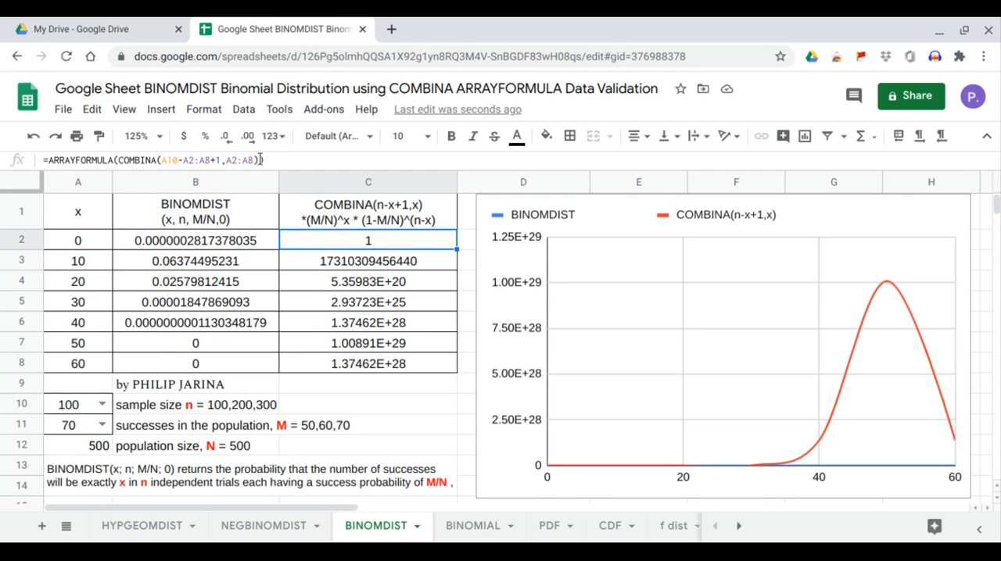
{"action": "left_click", "coordinate": [262, 159]}
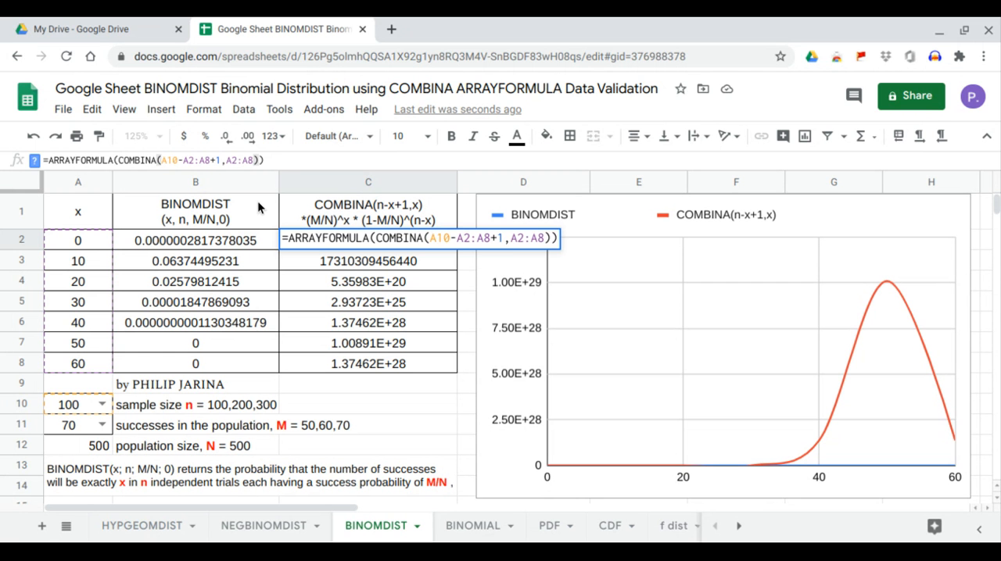
{"action": "type", "text": "*()"}
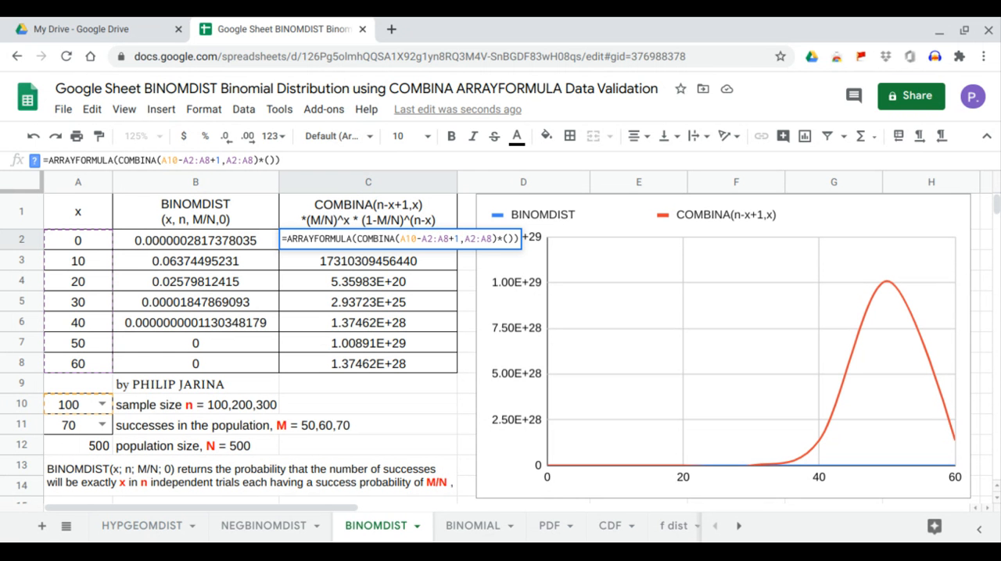
{"action": "type", "text": "^"}
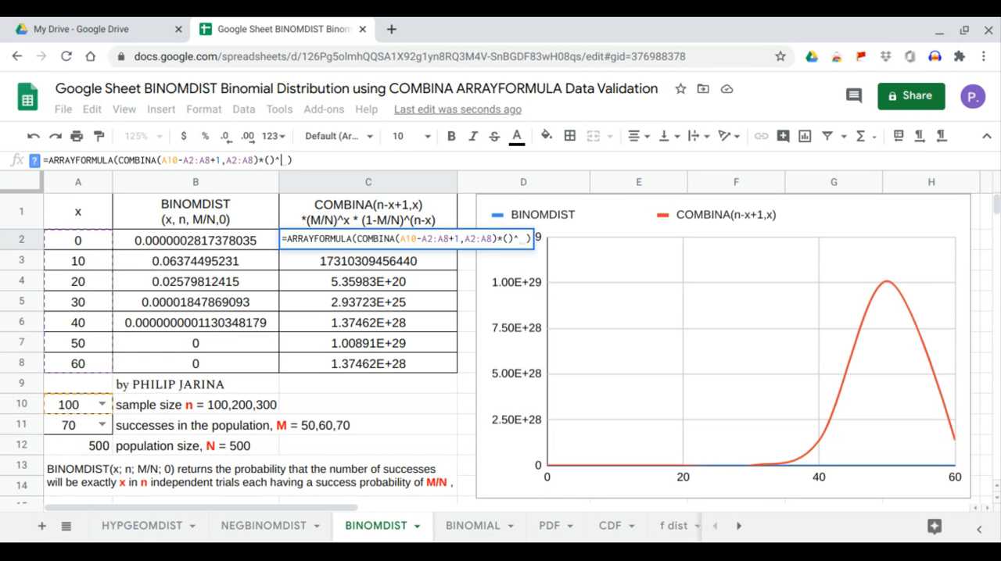
{"action": "left_click_drag", "start_coordinate": [78, 241], "coordinate": [83, 364]}
- Fill the empty base in C2's formula with A11/A12 and enter the formula
{"action": "left_click", "coordinate": [270, 159]}
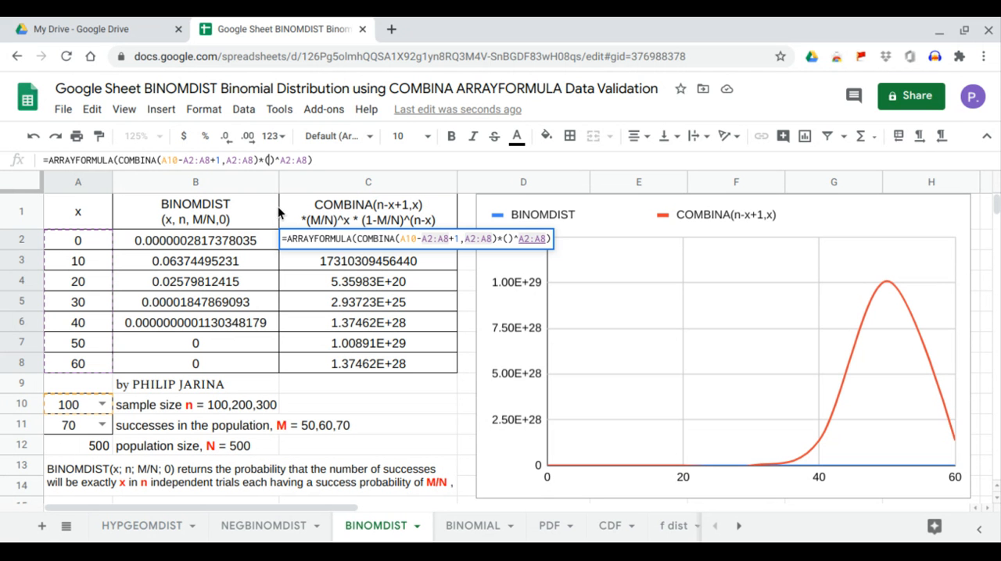
{"action": "left_click", "coordinate": [70, 427]}
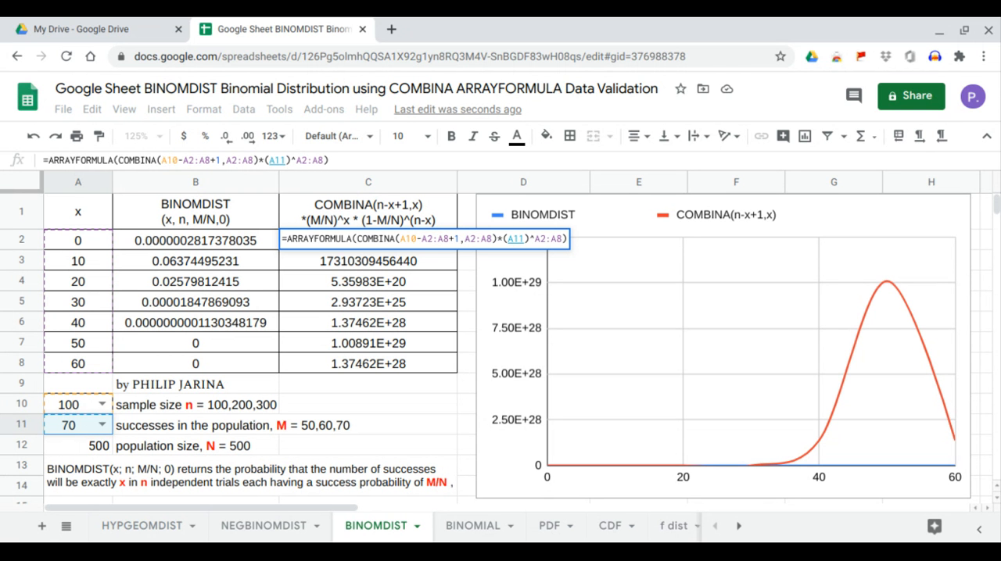
{"action": "type", "text": "/"}
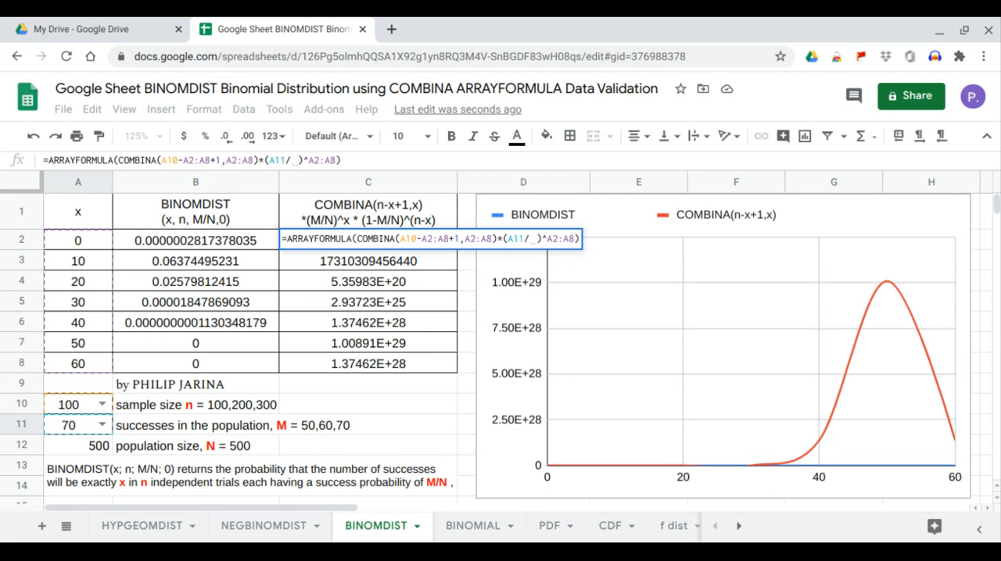
{"action": "left_click", "coordinate": [79, 448]}
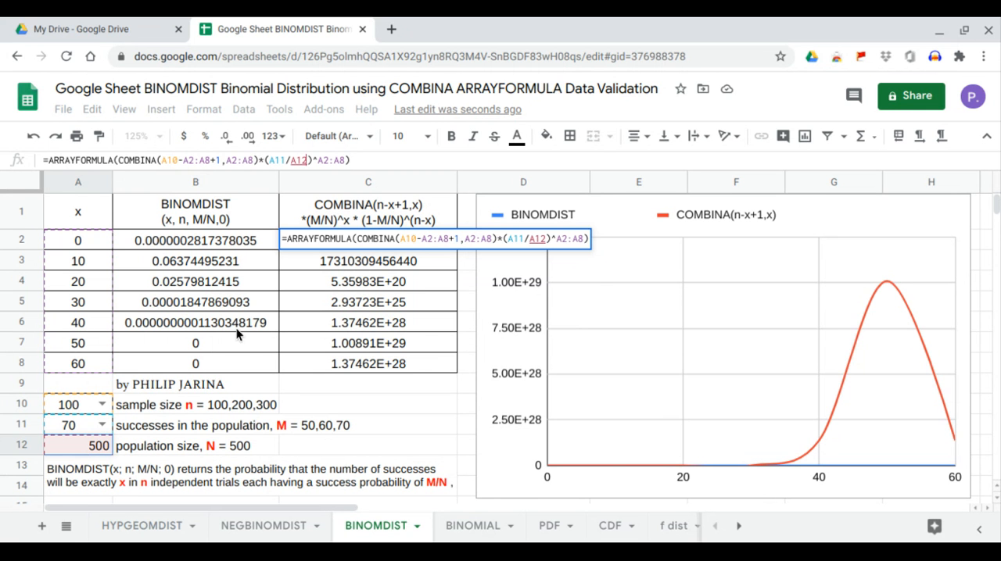
{"action": "key", "text": "Return"}
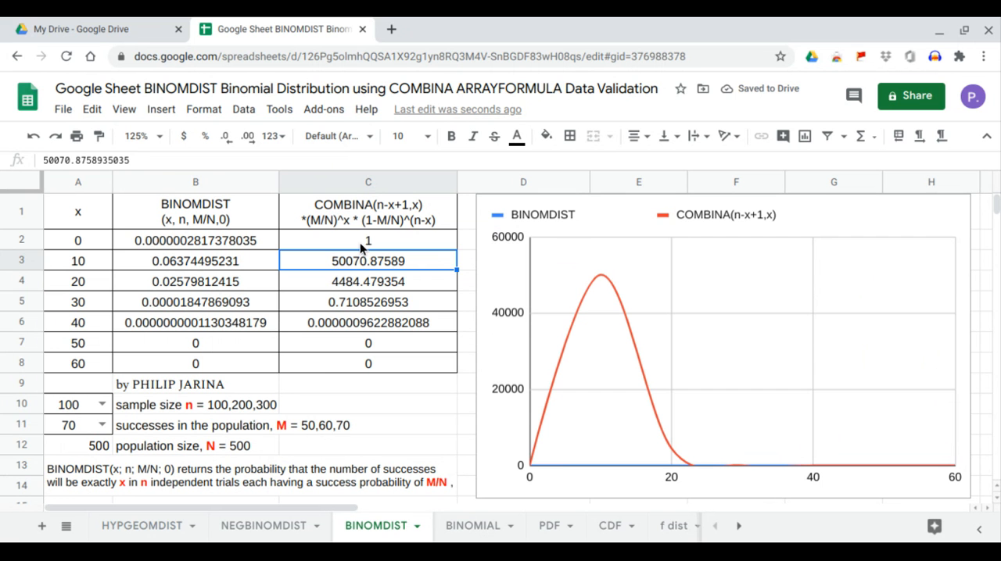
- Append a further factor *()^() after the A2:A8 exponent, inside C2's ARRAYFORMULA
{"action": "left_click", "coordinate": [362, 247]}
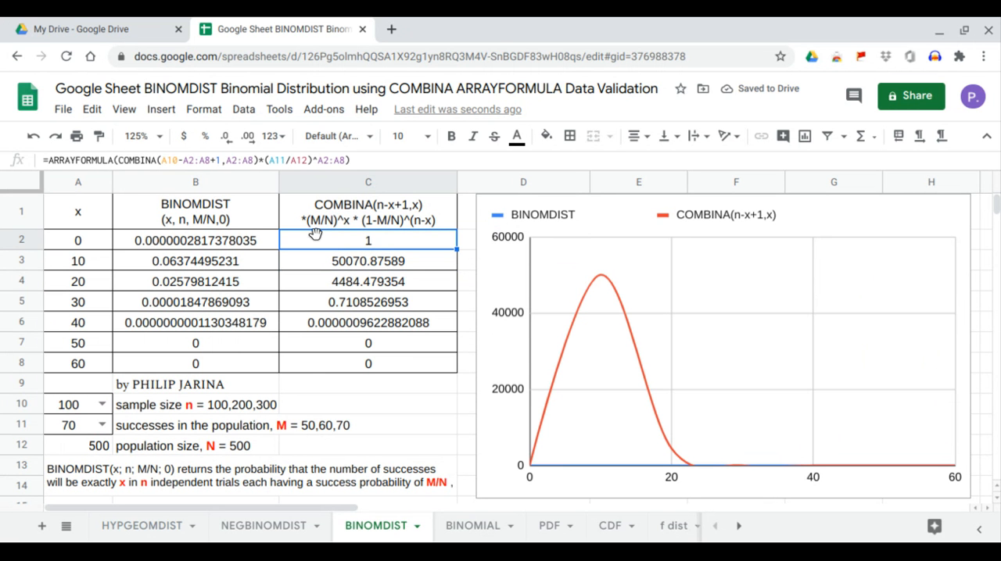
{"action": "left_click", "coordinate": [346, 161]}
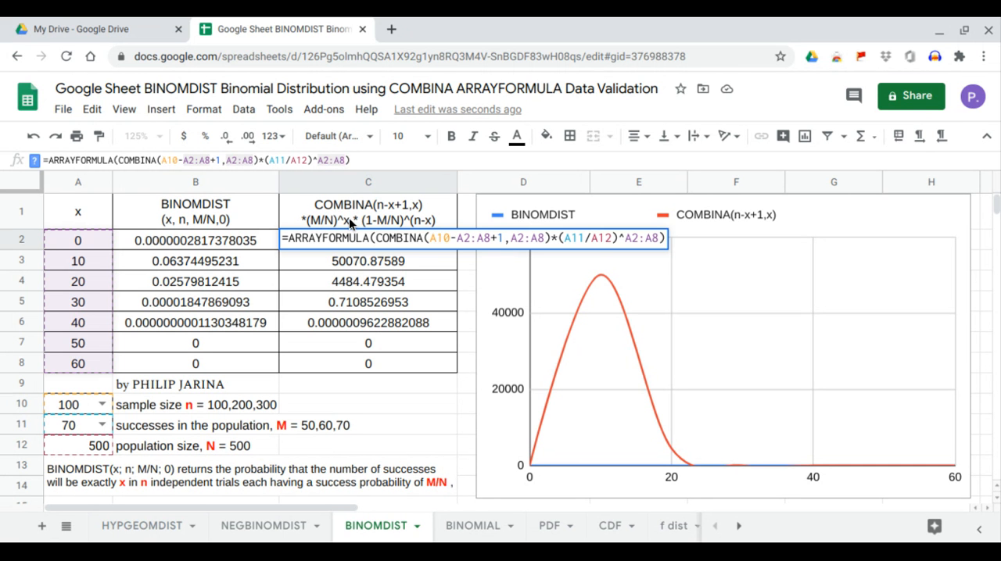
{"action": "type", "text": "*()^"}
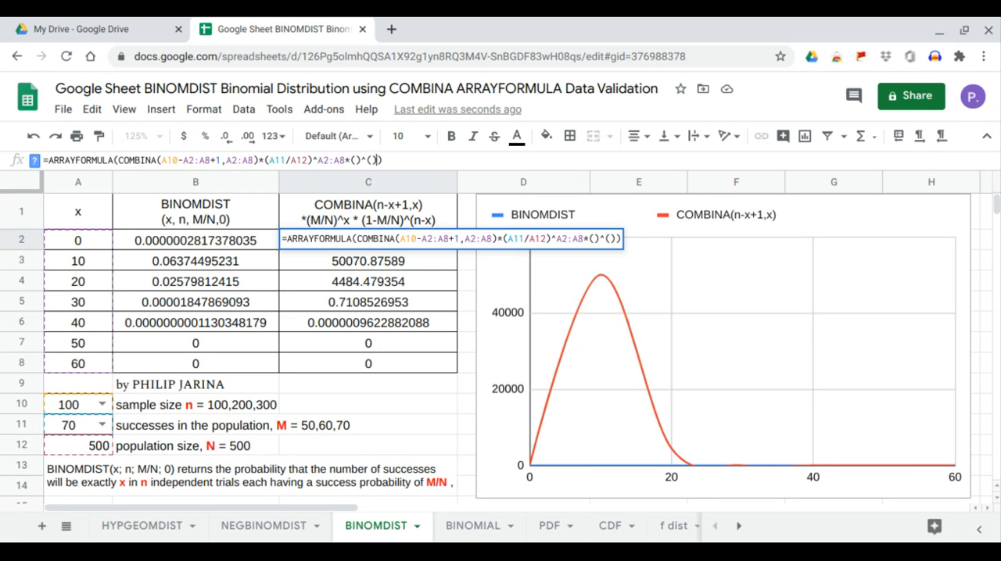
{"action": "type", "text": "()"}
- Fill the base of the last factor in C2's formula with 1-A11/A12
{"action": "left_click", "coordinate": [358, 161]}
{"action": "type", "text": "1-"}
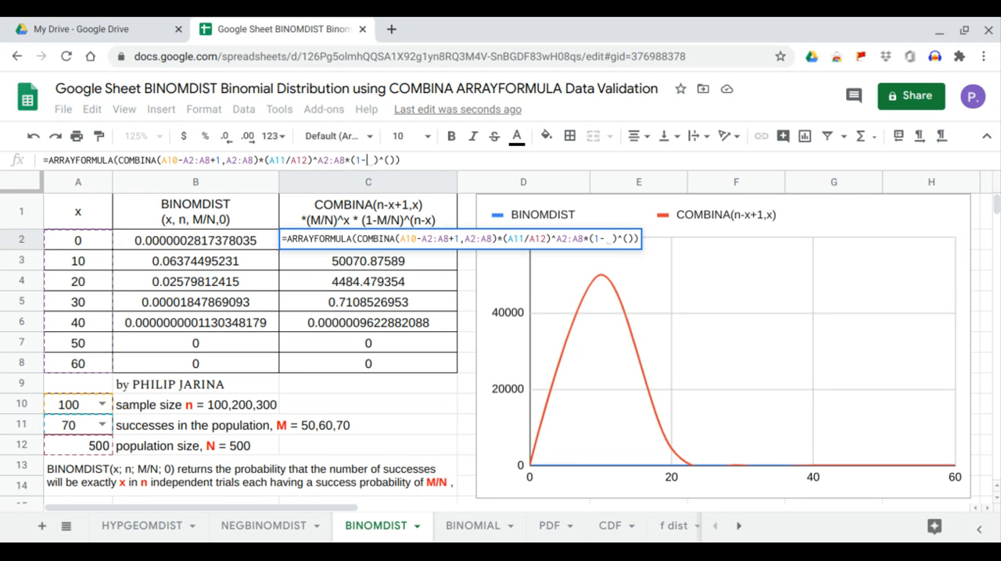
{"action": "left_click", "coordinate": [80, 426]}
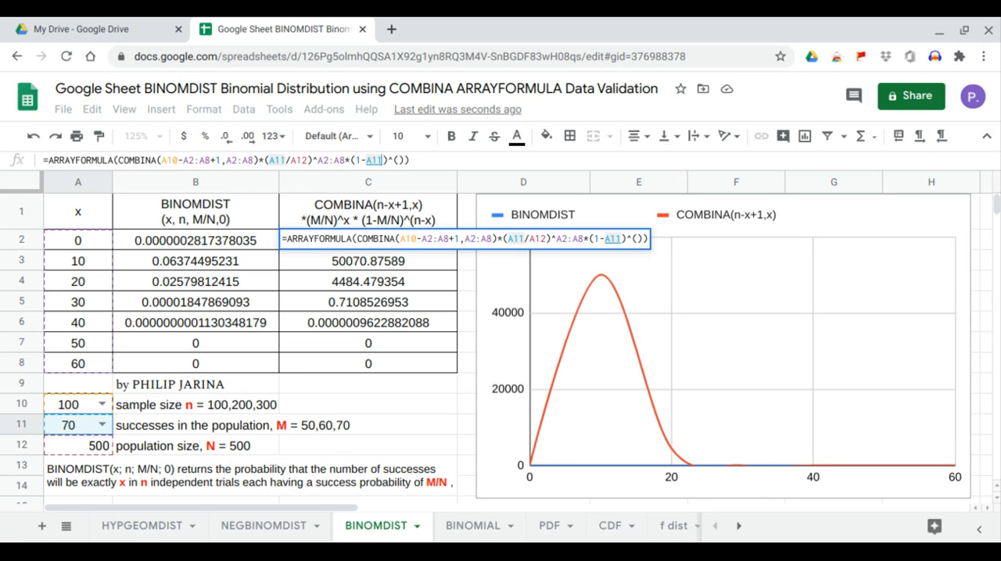
{"action": "type", "text": "/"}
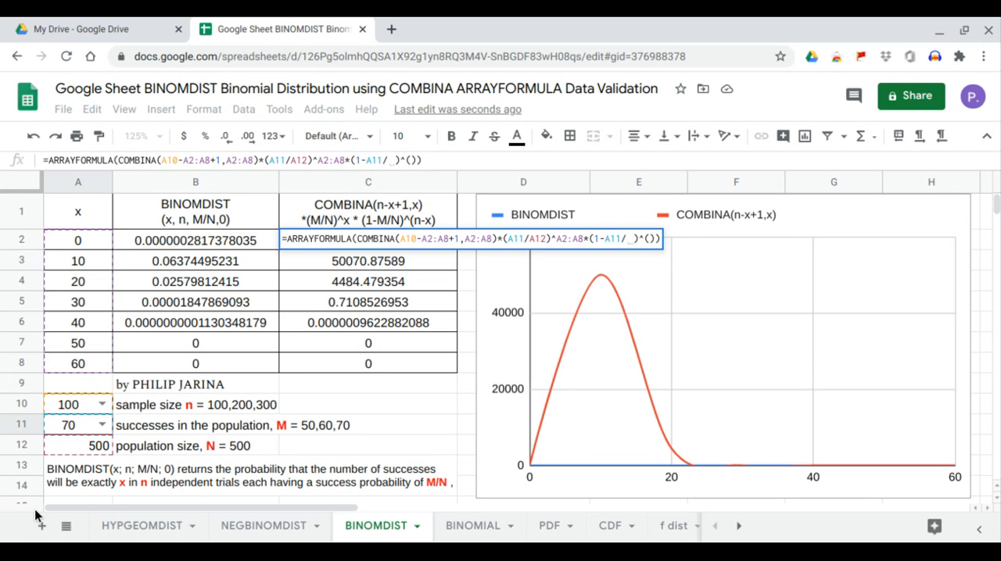
{"action": "left_click", "coordinate": [69, 447]}
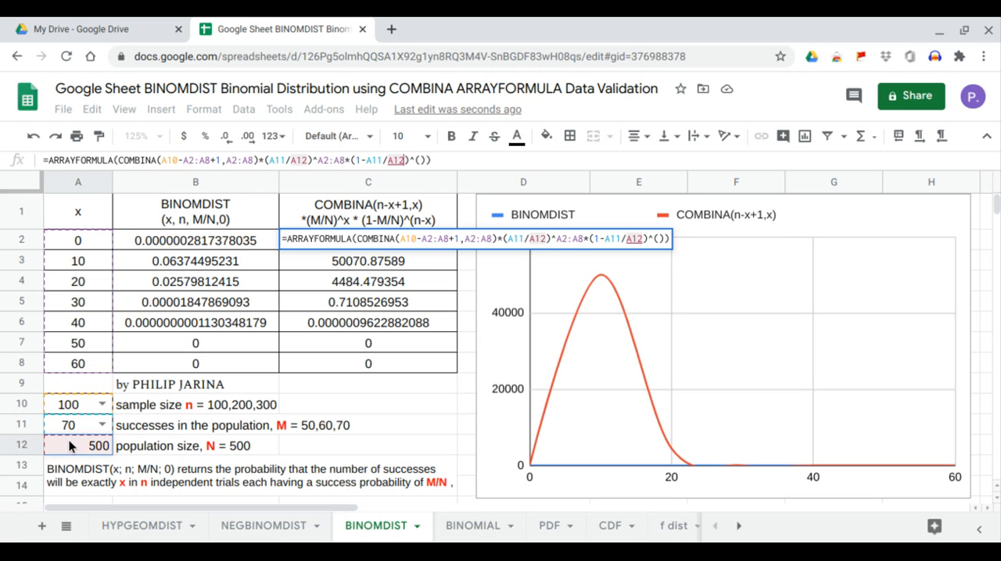
- Fill the exponent of the last factor in C2's formula with A10-A2:A8 and enter the formula
{"action": "left_click", "coordinate": [419, 160]}
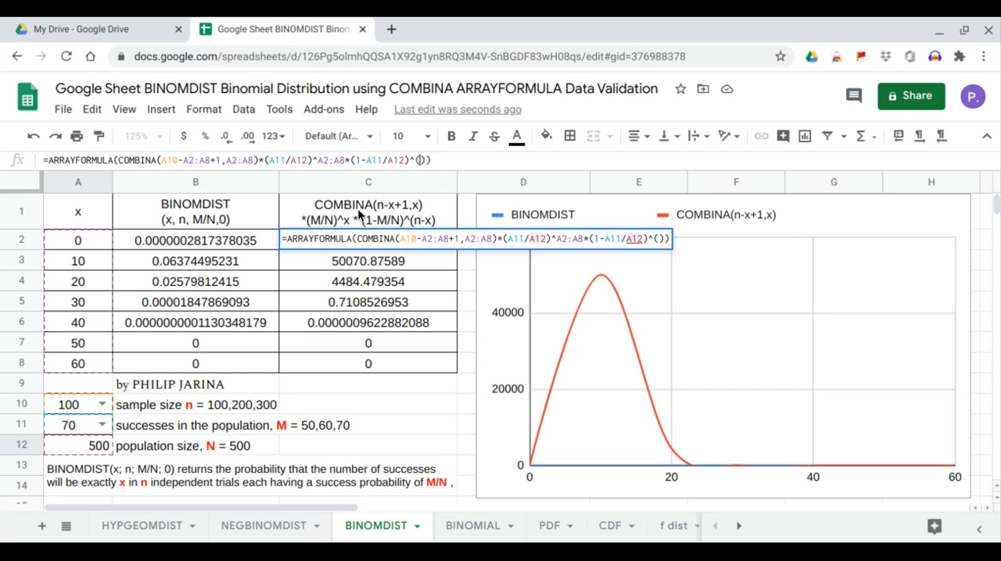
{"action": "left_click", "coordinate": [87, 404]}
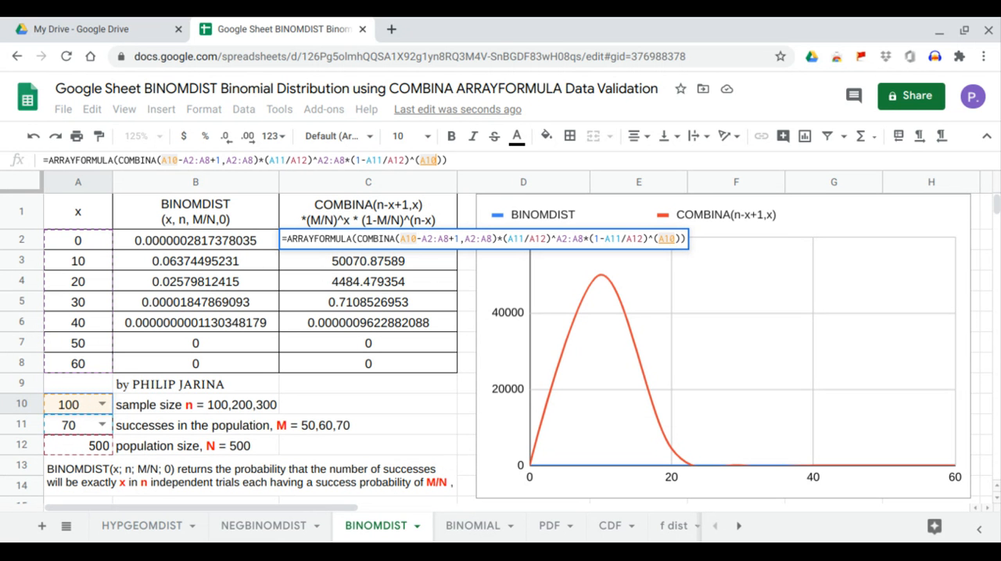
{"action": "type", "text": "-"}
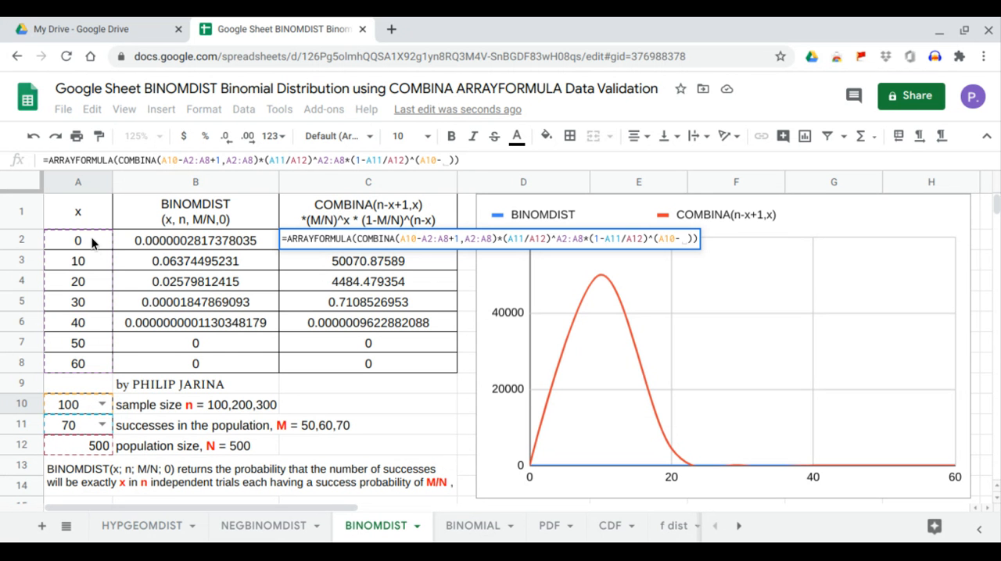
{"action": "left_click_drag", "start_coordinate": [78, 240], "coordinate": [77, 365]}
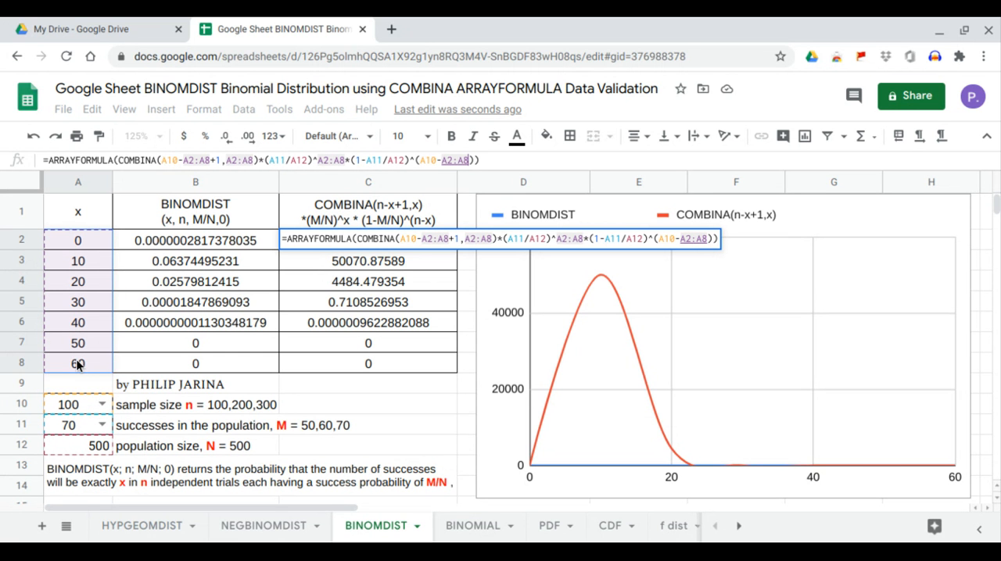
{"action": "key", "text": "Return"}
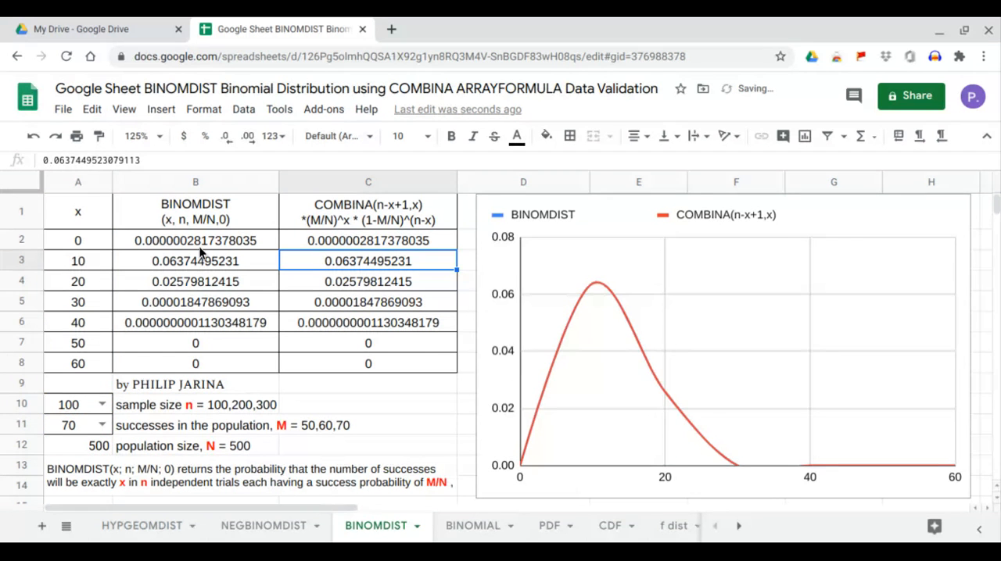
- Compare the BINOMDIST results in B2:B8 with the COMBINA results in C2:C8
{"action": "left_click_drag", "start_coordinate": [197, 240], "coordinate": [205, 364]}
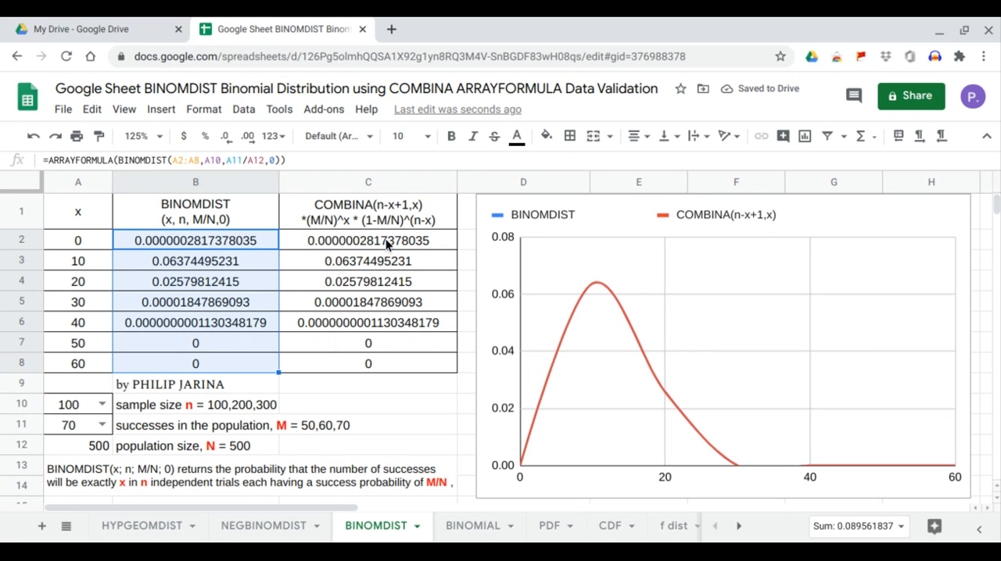
{"action": "left_click_drag", "start_coordinate": [385, 239], "coordinate": [397, 359]}
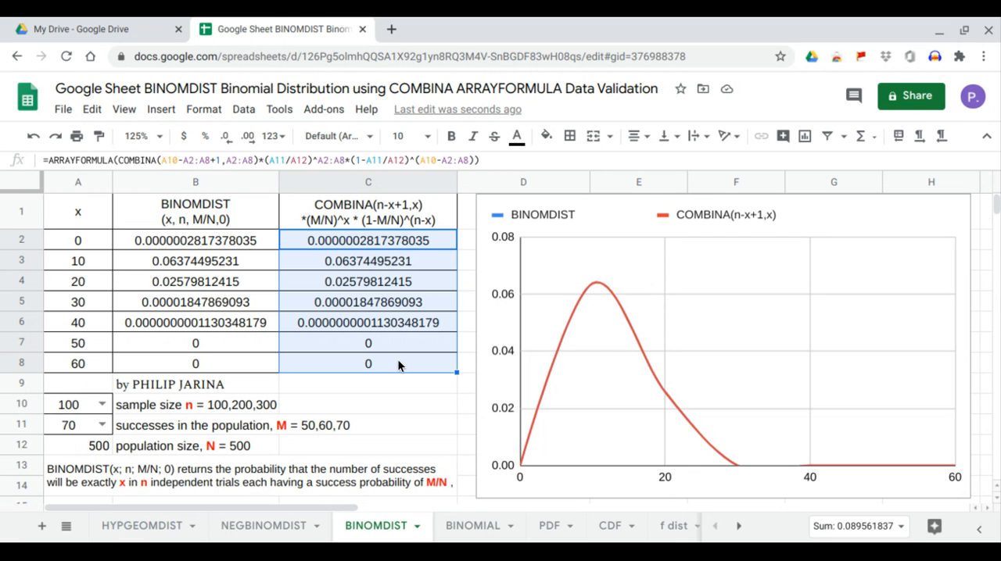
- Set the successes in the population in A11 to 50 and the sample size in A10 to 300
{"action": "left_click", "coordinate": [103, 424]}
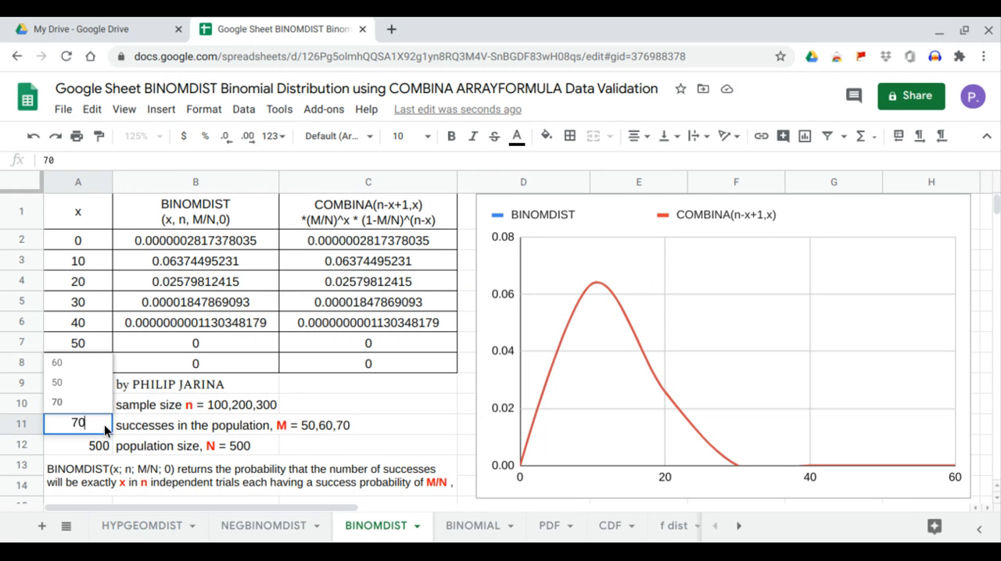
{"action": "left_click", "coordinate": [79, 383]}
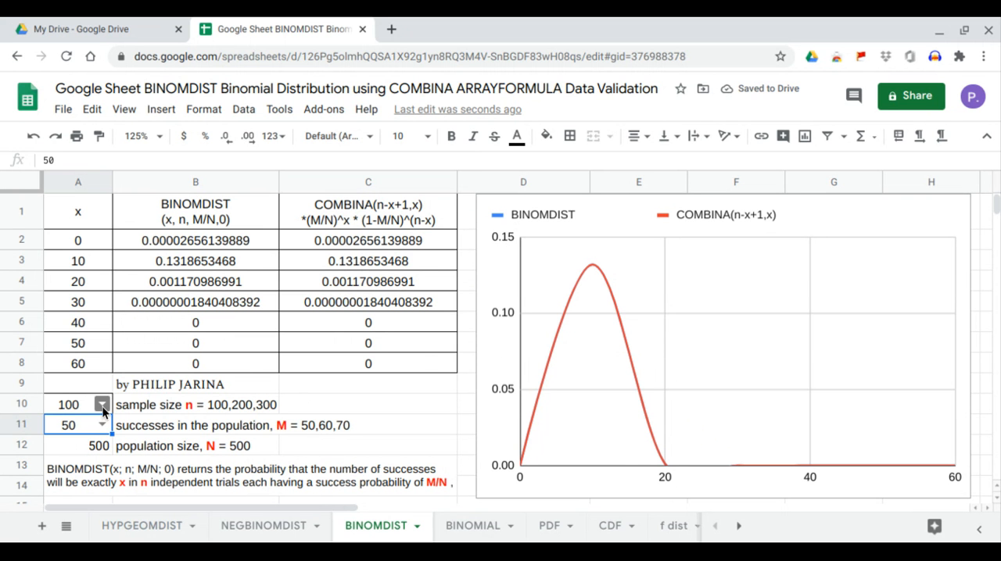
{"action": "left_click", "coordinate": [102, 405]}
{"action": "left_click", "coordinate": [86, 347]}
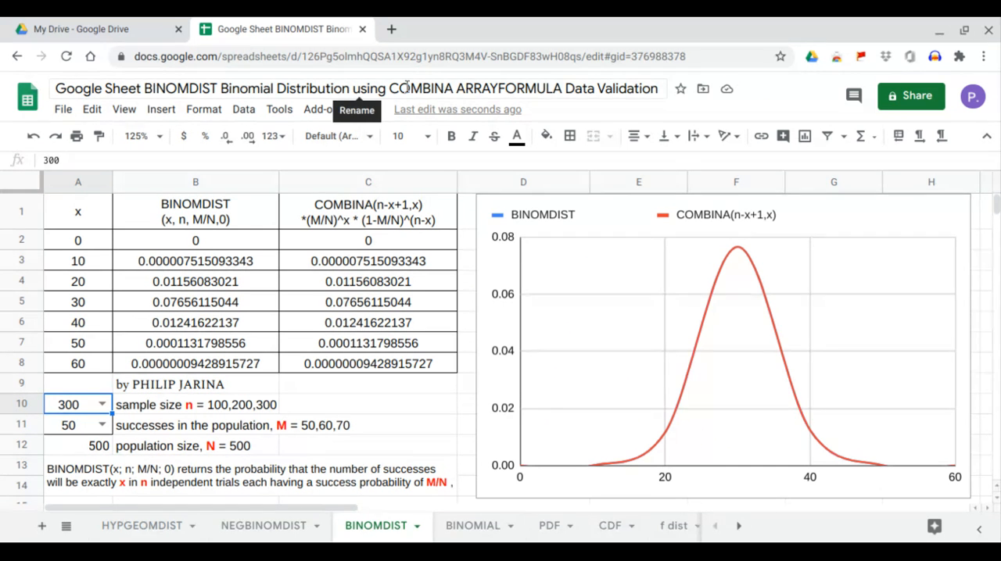
{"action": "left_click_drag", "start_coordinate": [389, 89], "coordinate": [531, 117]}
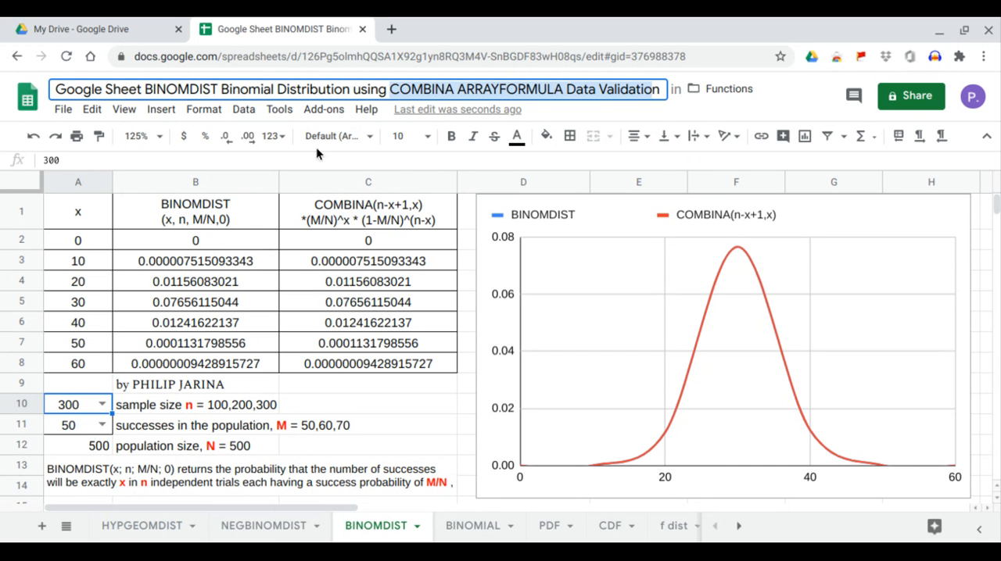
{"action": "left_click", "coordinate": [145, 89]}
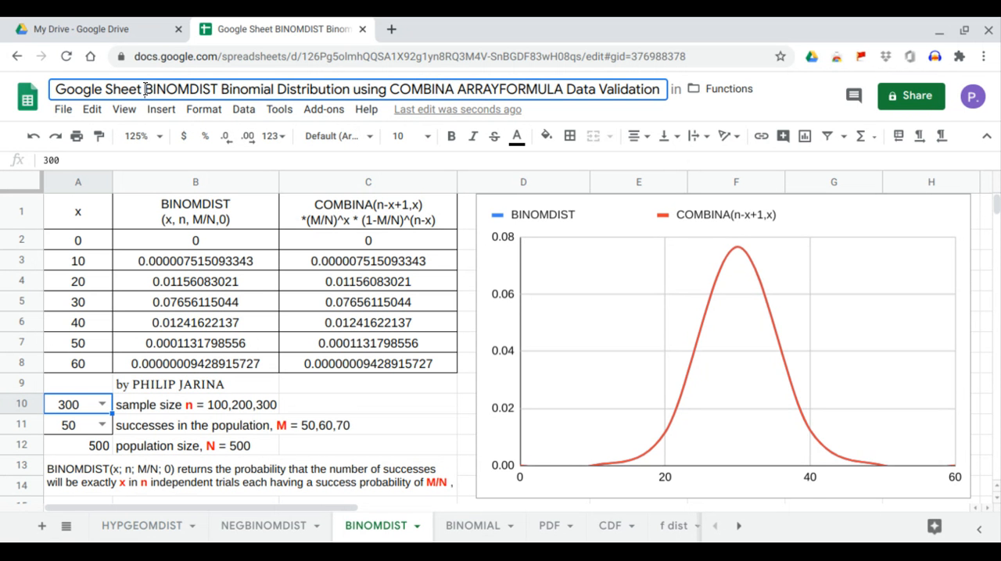